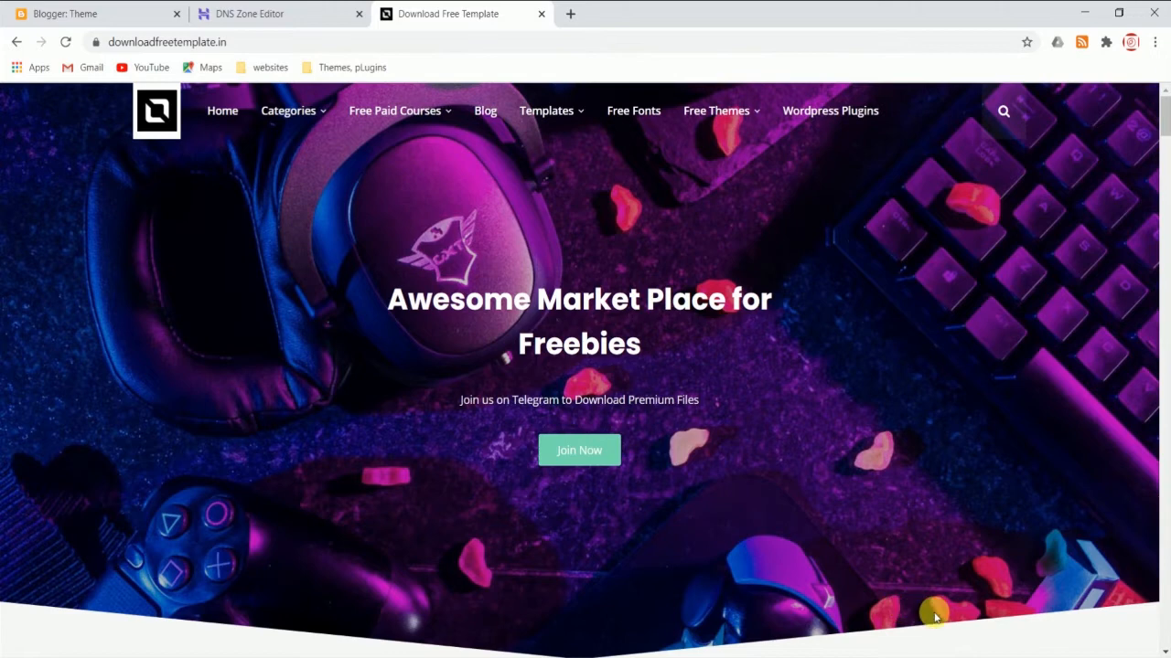
Examine the Download Free Template site's home page, including its category menu and posts
scroll(933, 612, down, 4)
scroll(585, 512, up, 4)
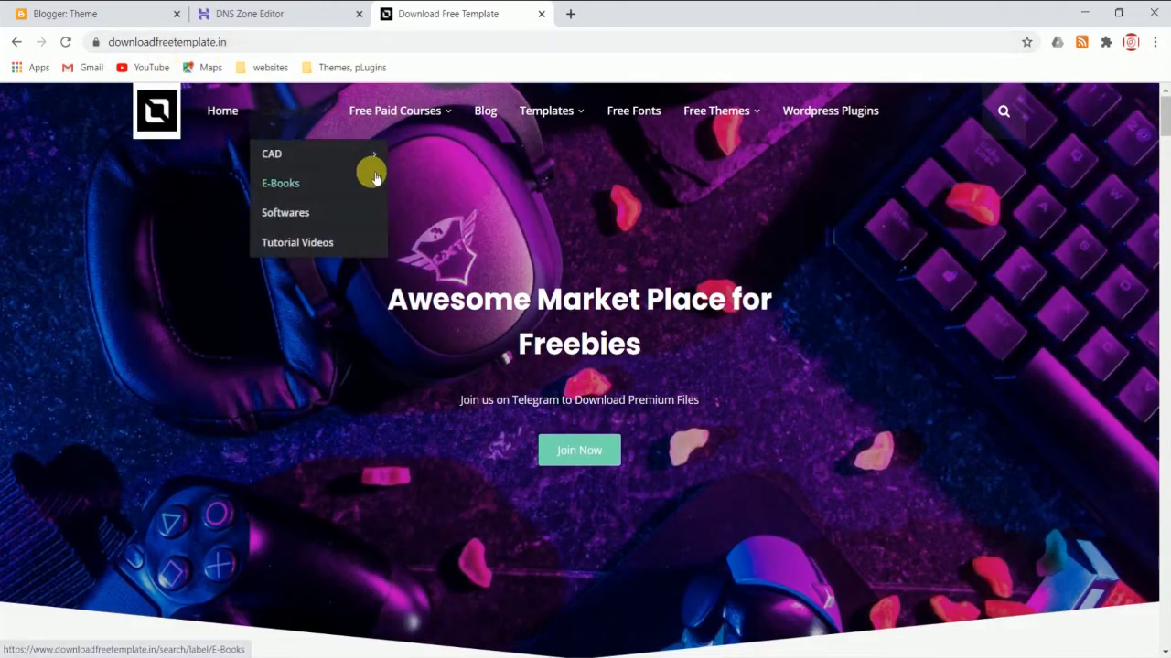
scroll(549, 311, down, 6)
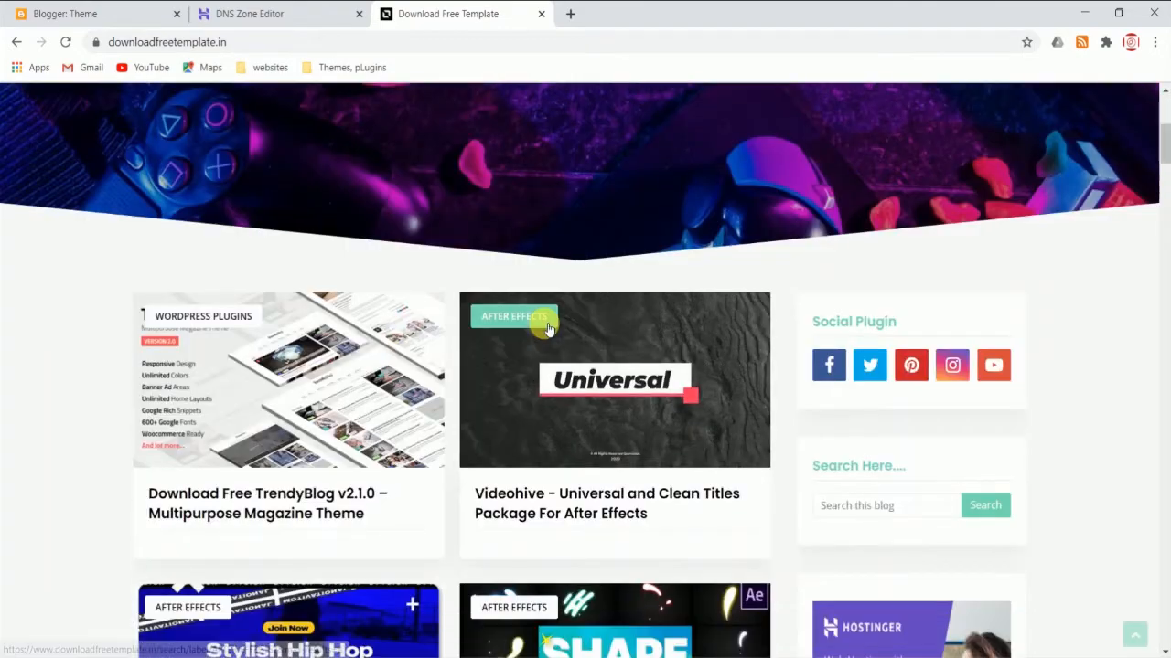
scroll(546, 336, down, 1)
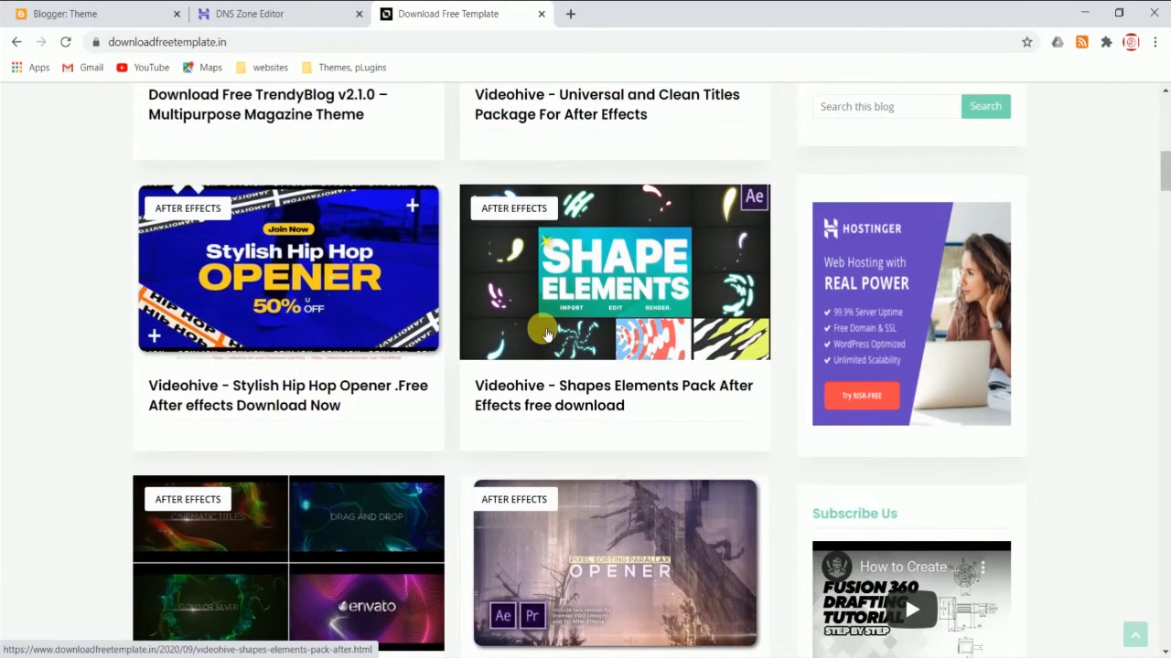
scroll(546, 336, up, 4)
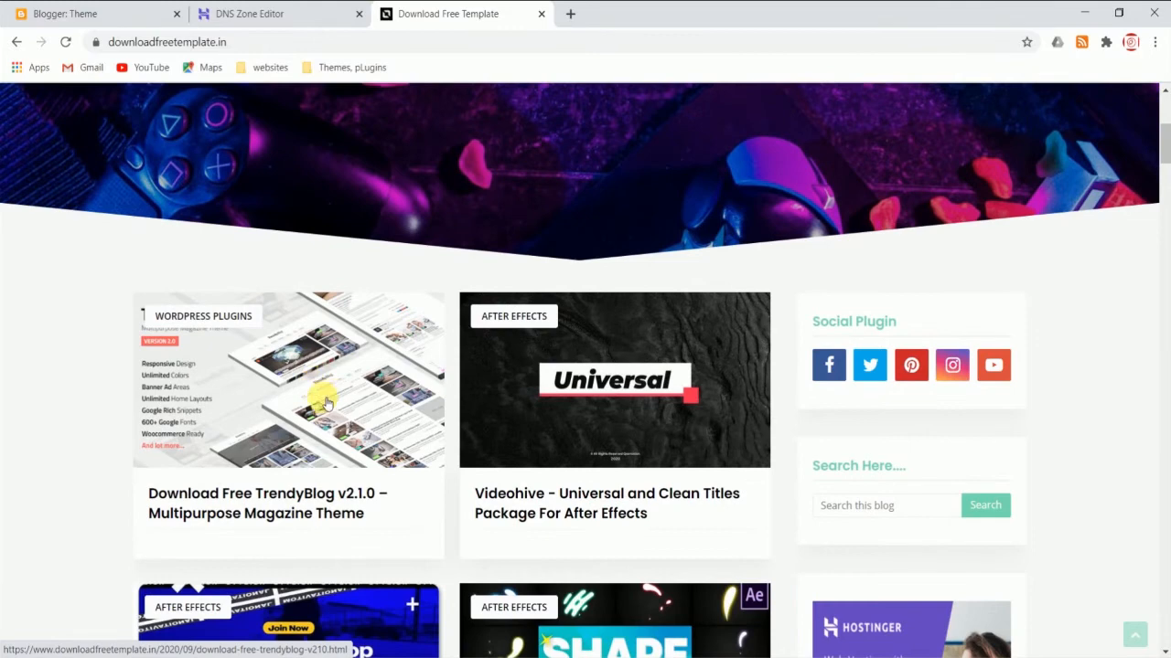
scroll(311, 366, down, 1)
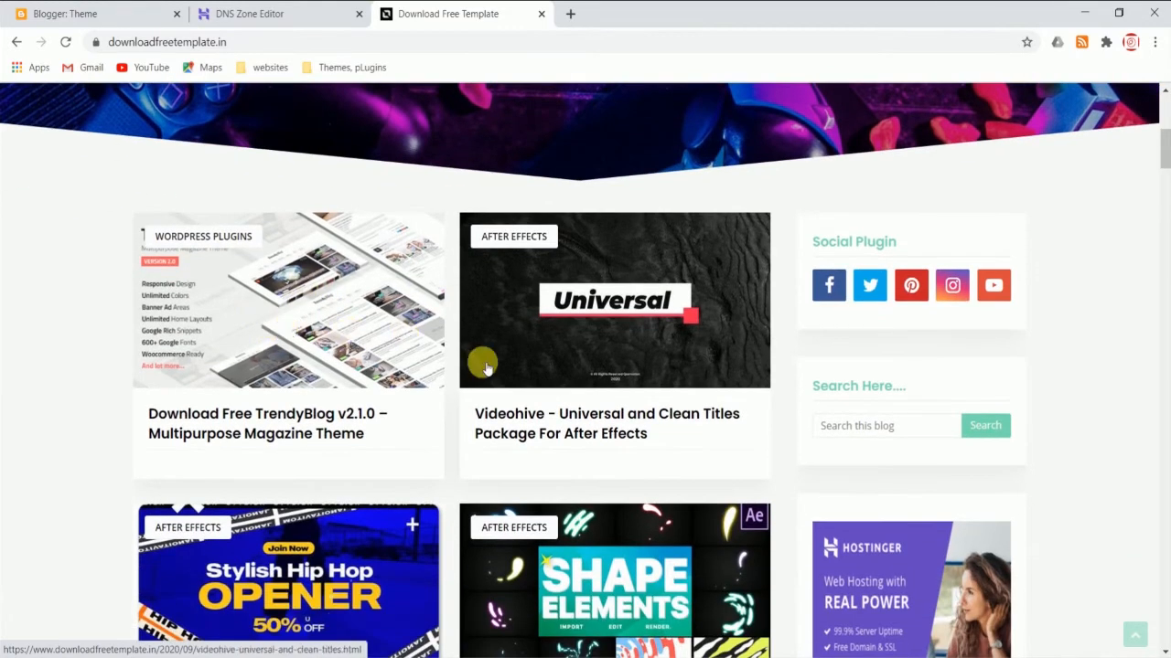
scroll(485, 366, up, 4)
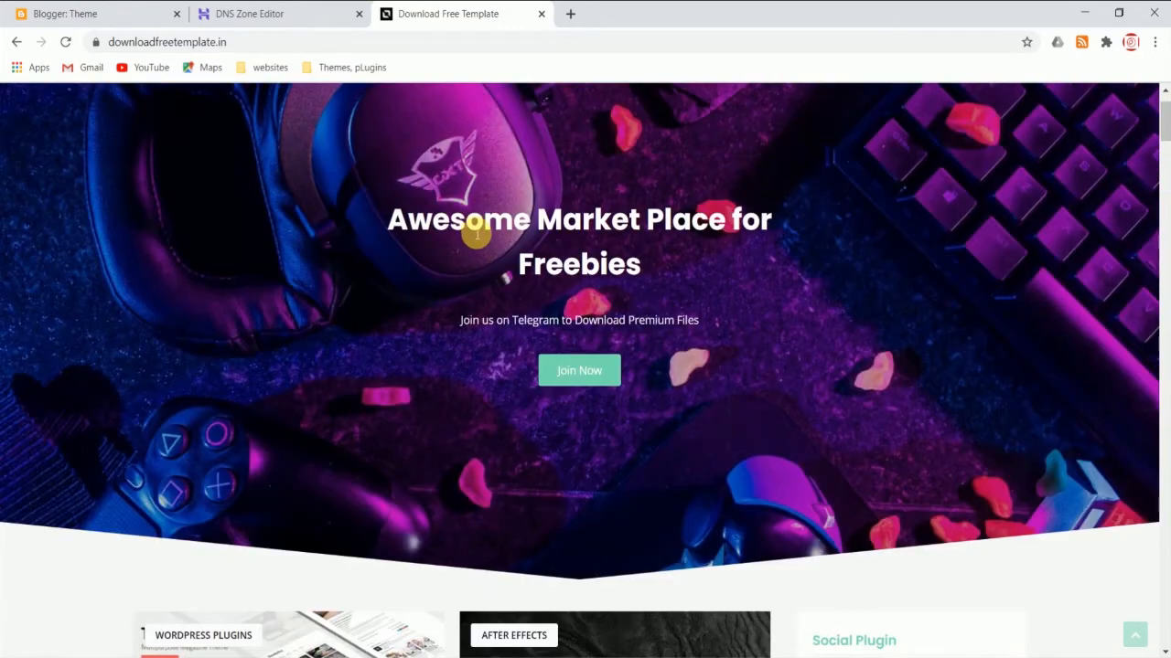
scroll(476, 235, up, 1)
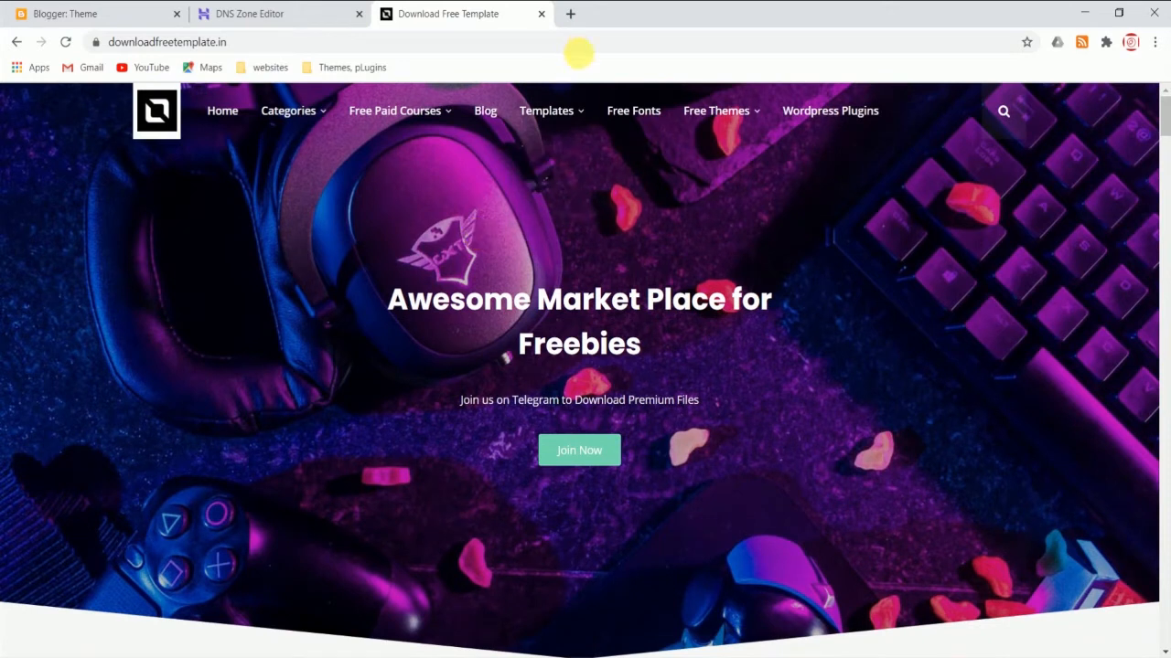
mouse_move(689, 113)
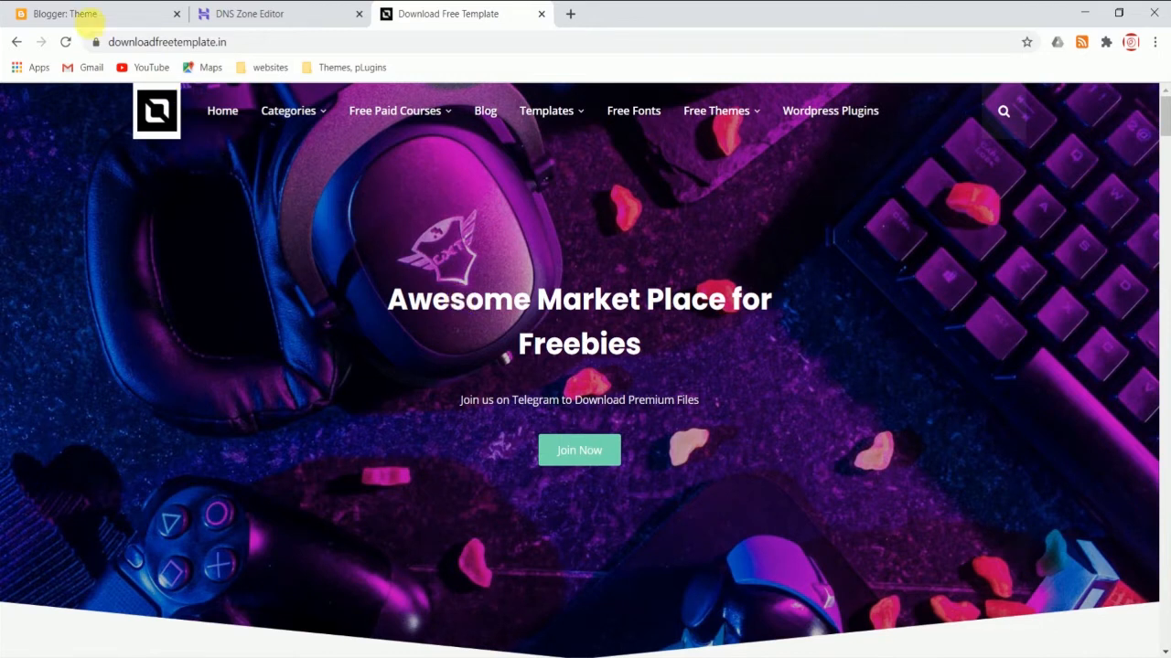
Switch to Blogger, view the live Just Fusion 360 blog at its blogspot address, and close it again
click(114, 20)
scroll(426, 342, up, 3)
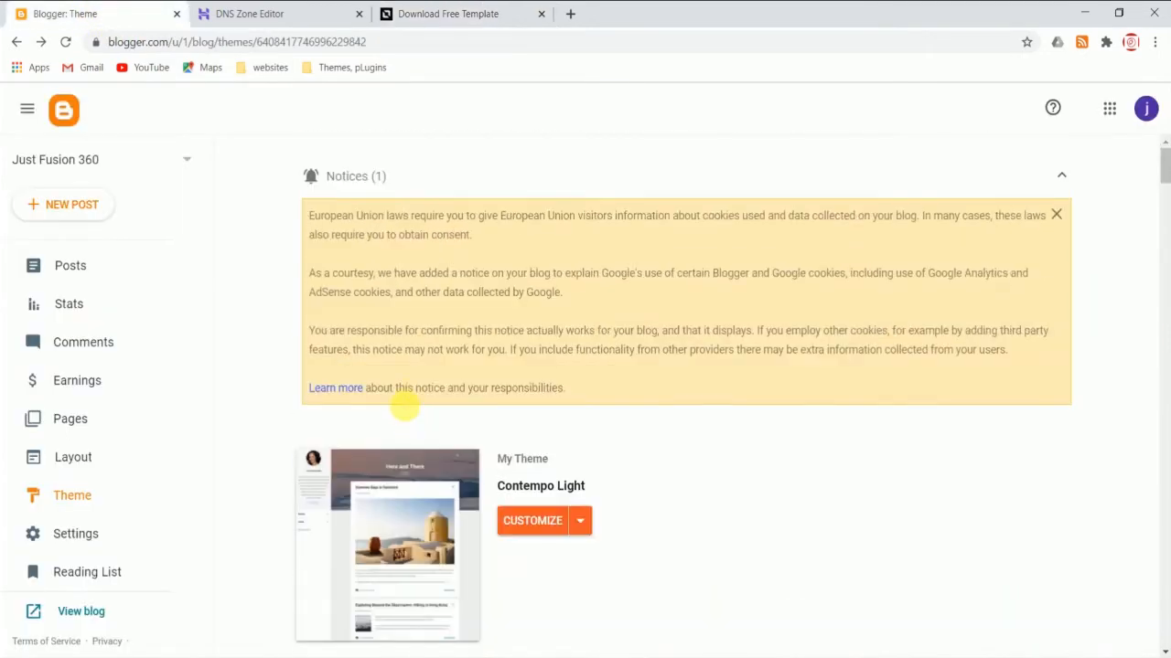
scroll(162, 365, down, 2)
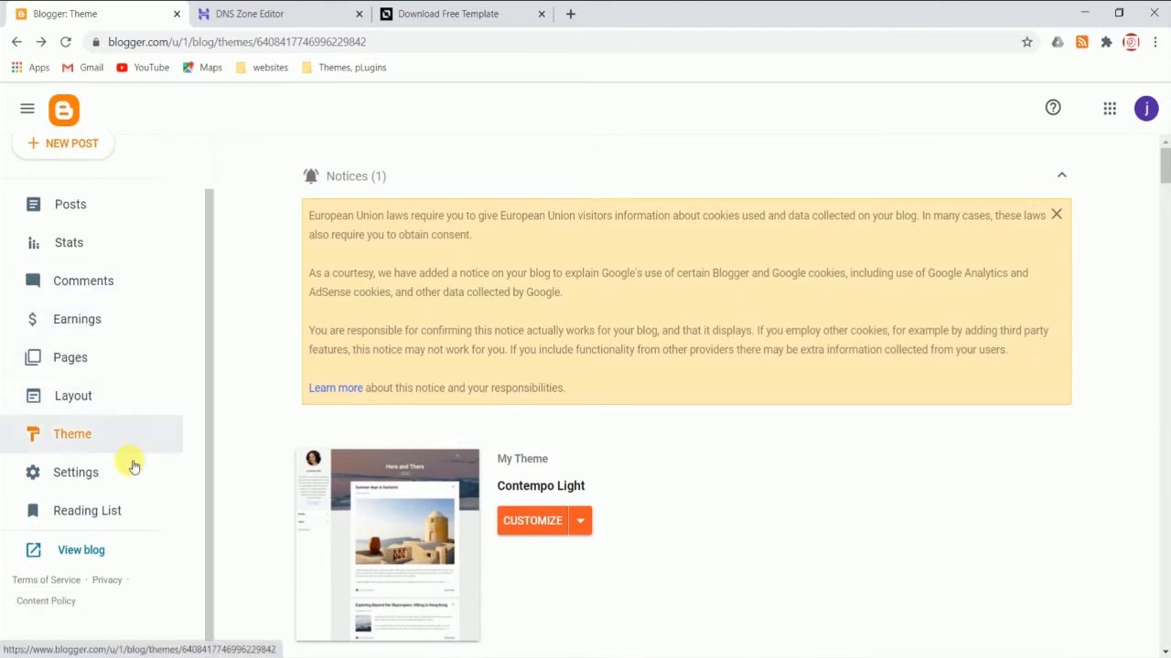
scroll(125, 439, up, 2)
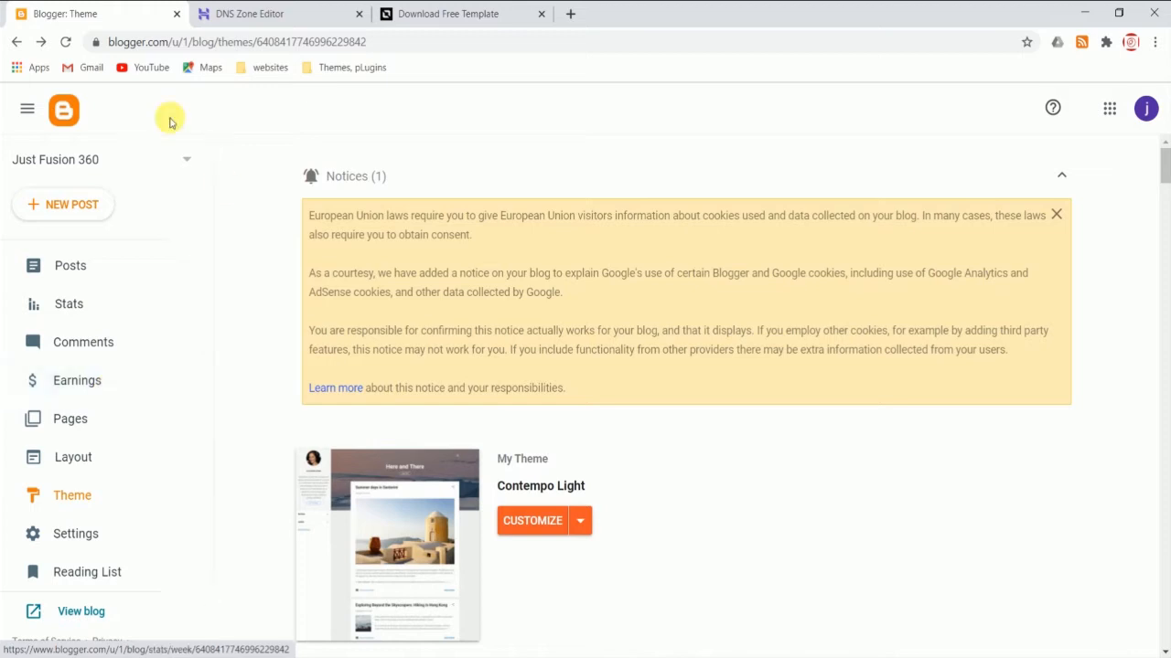
click(81, 614)
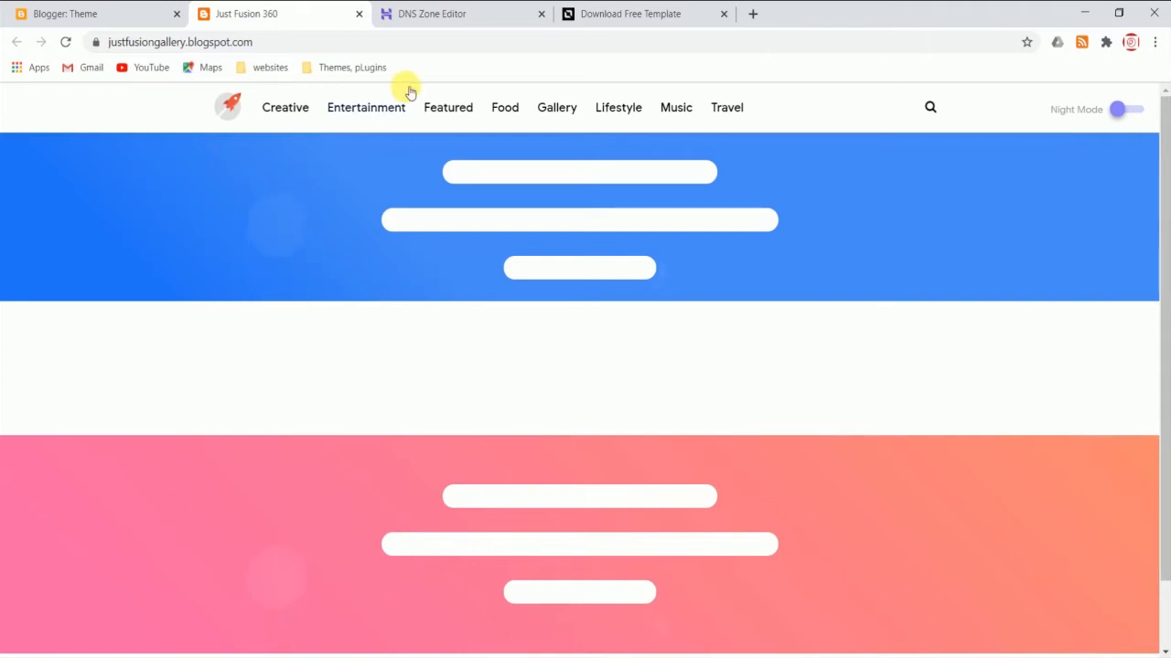
click(360, 15)
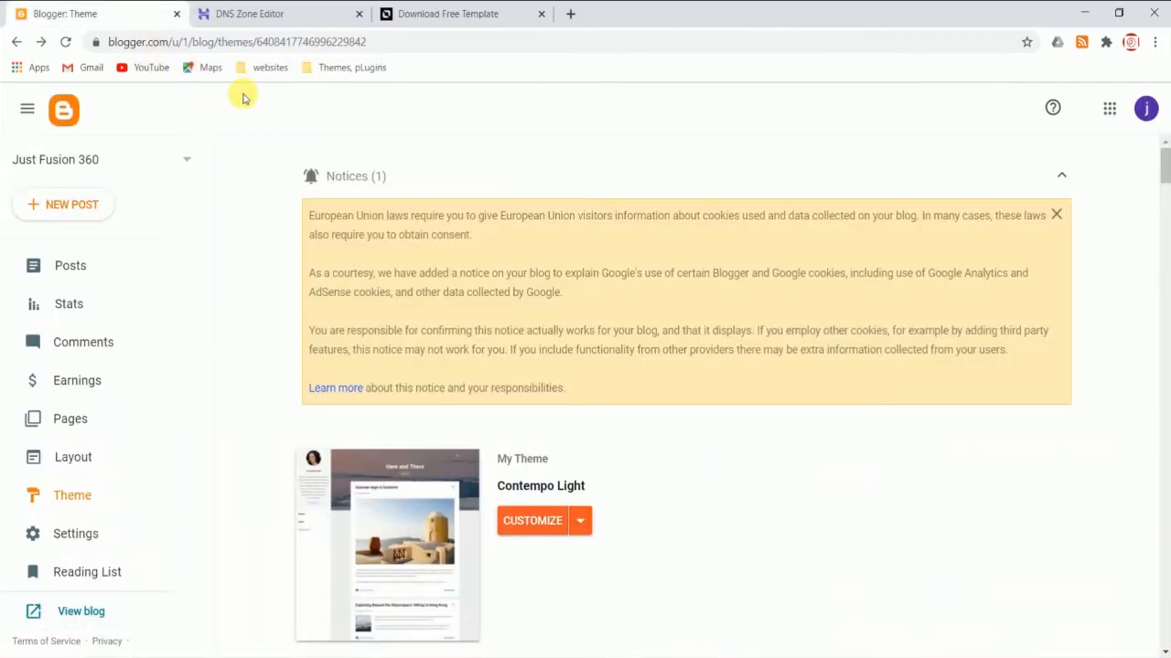
Switch to Hostinger and open the DNS zone of the justfusion.online domain
click(283, 11)
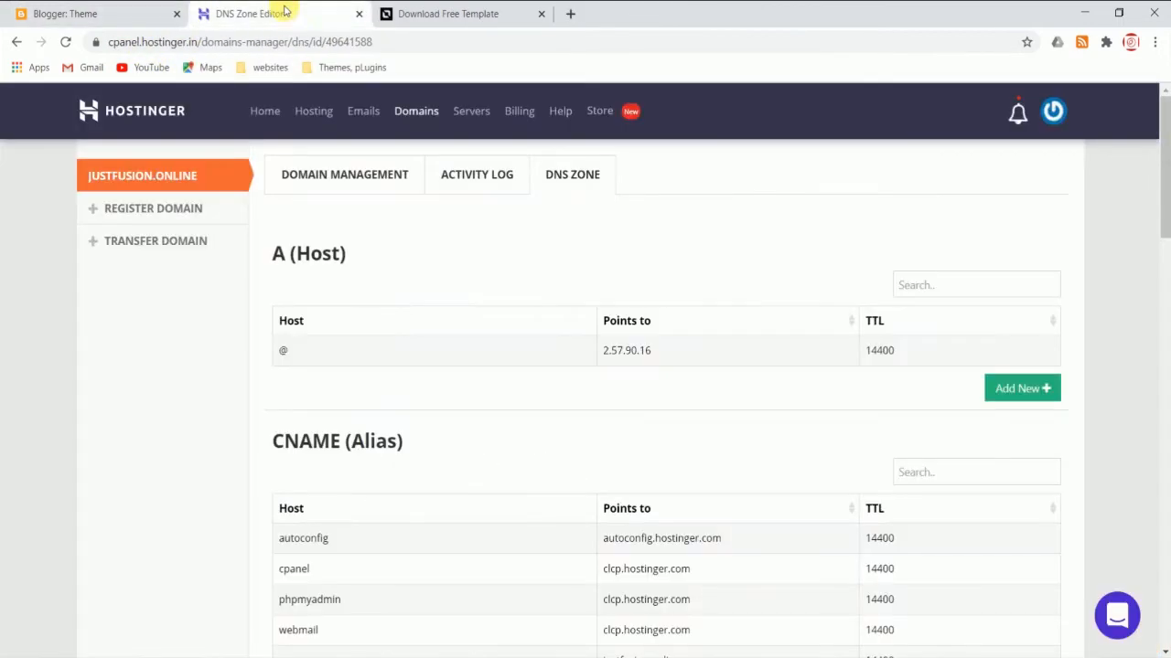
click(188, 187)
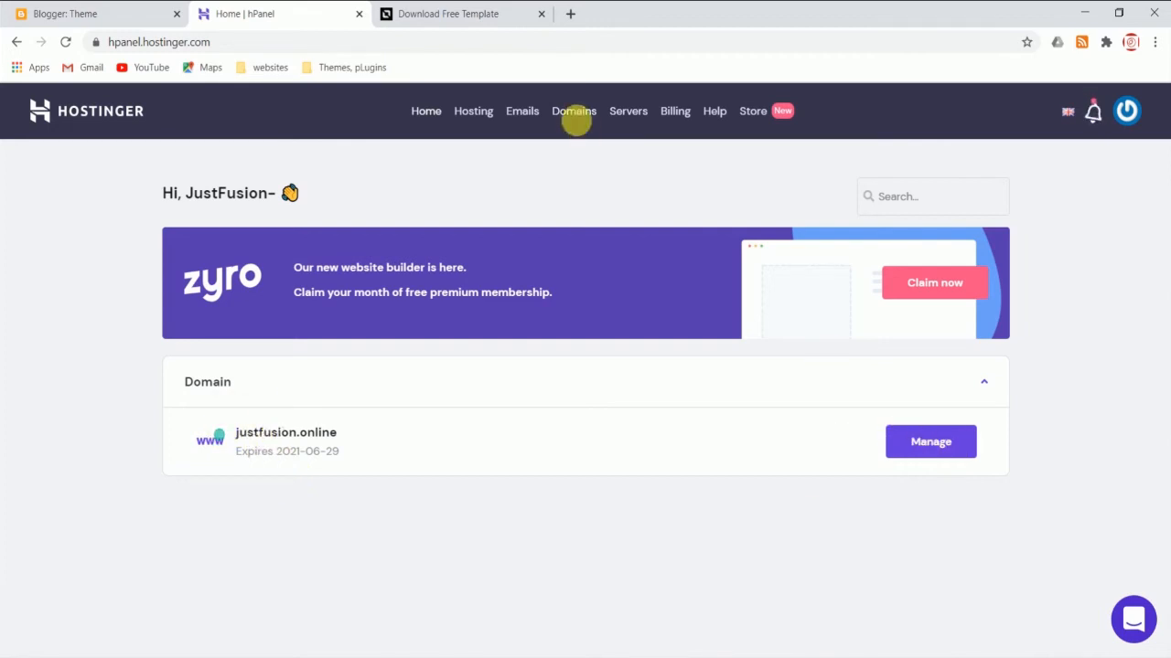
click(574, 113)
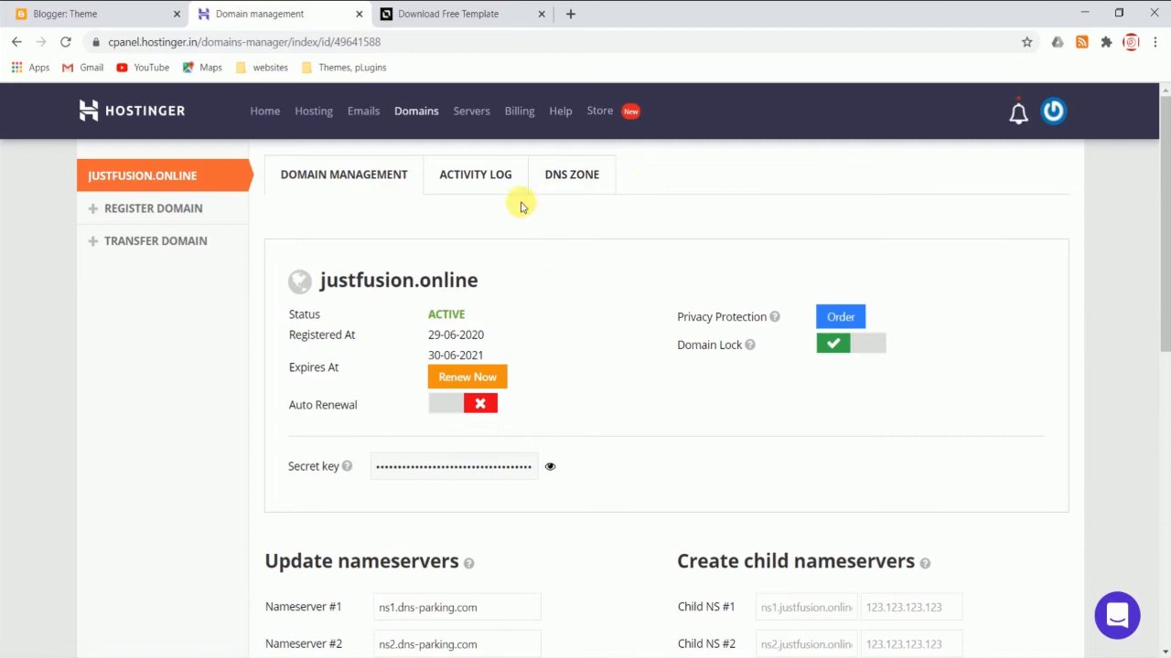
click(582, 189)
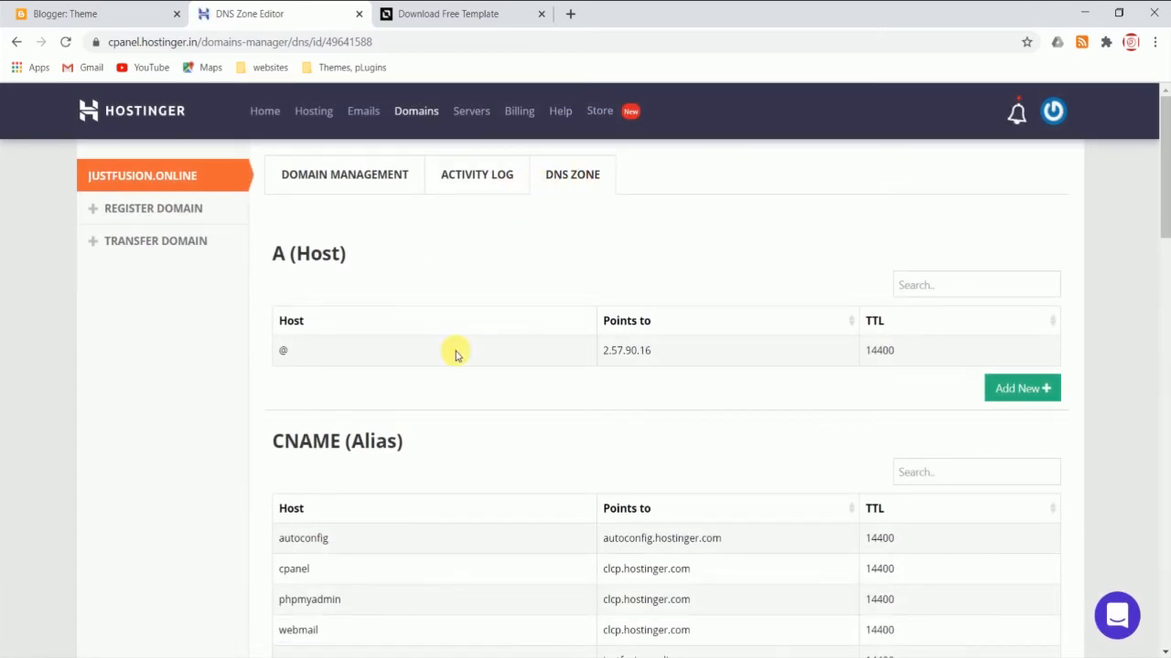
scroll(457, 366, down, 1)
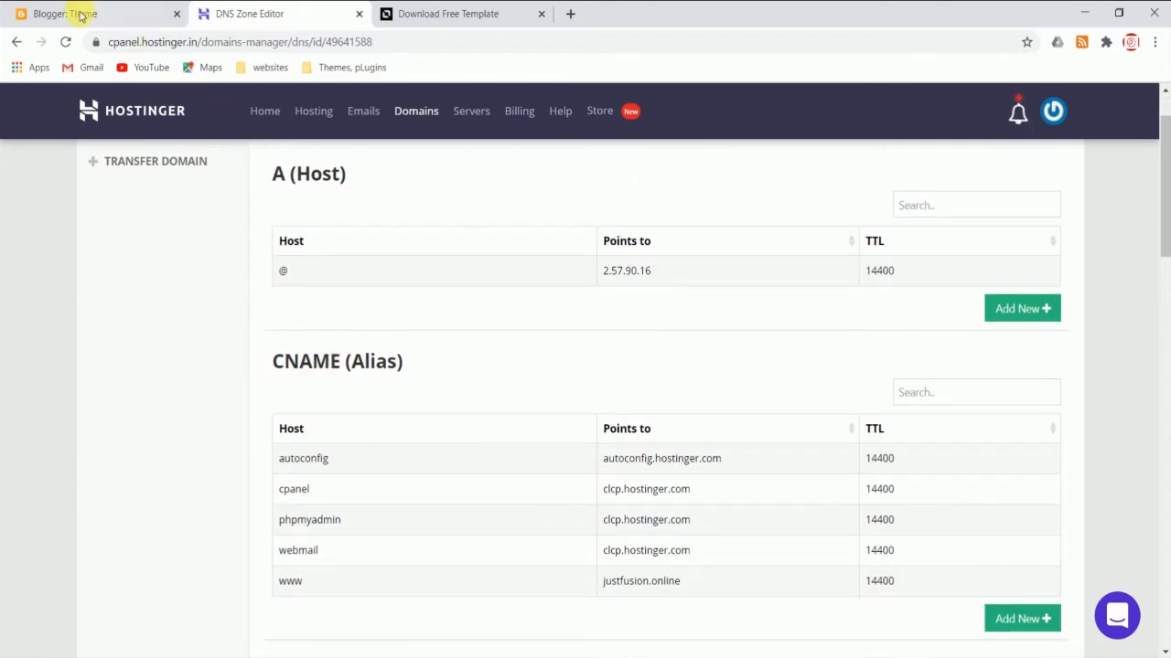
click(82, 16)
scroll(405, 353, down, 3)
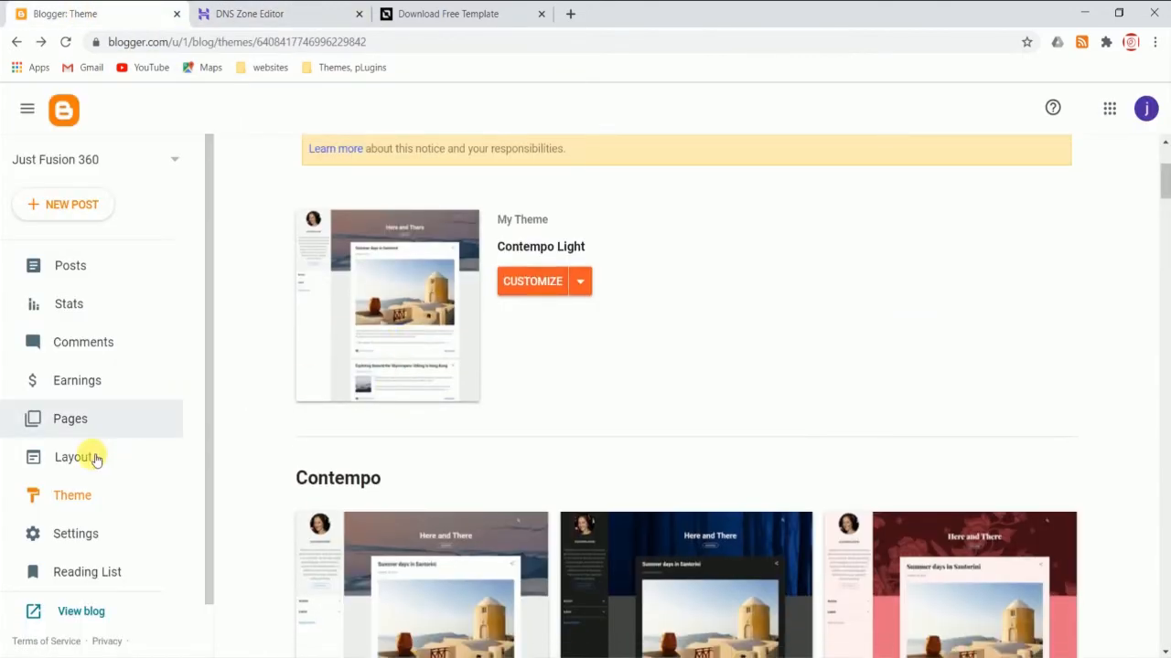
click(87, 535)
scroll(358, 371, down, 2)
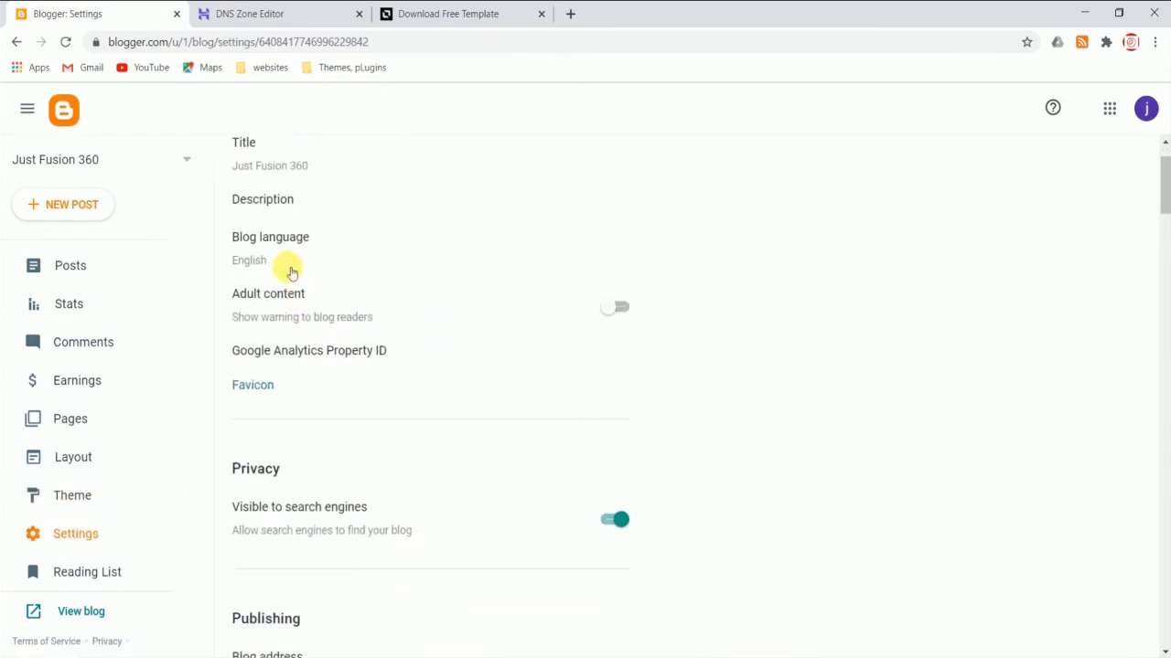
scroll(302, 436, up, 4)
scroll(304, 423, down, 3)
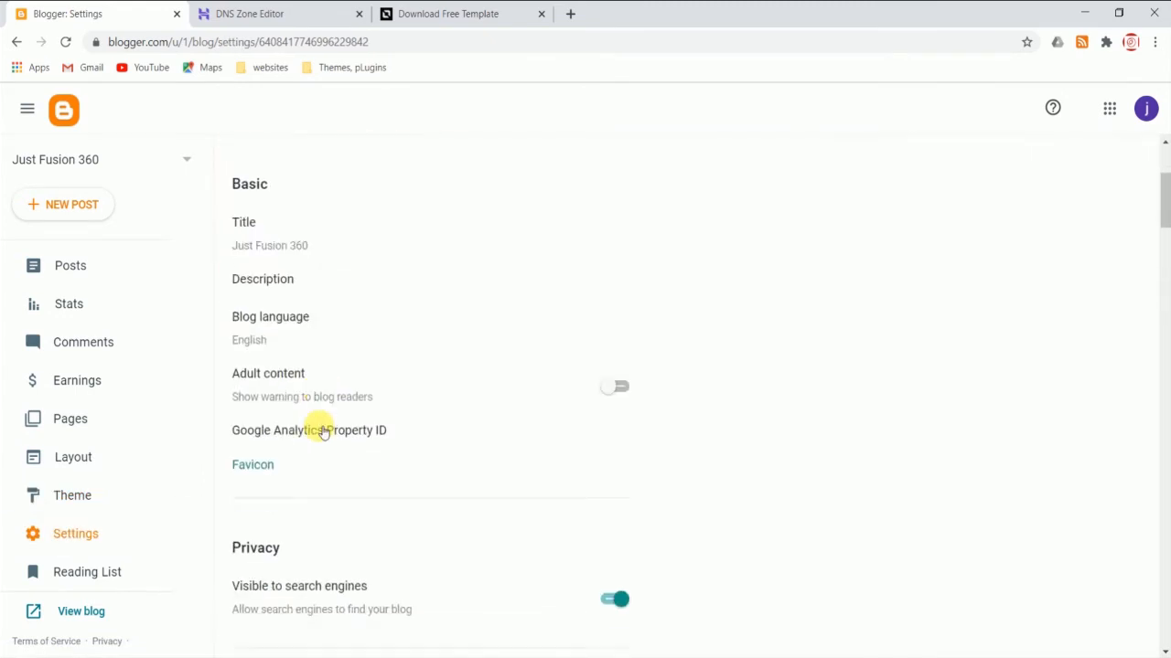
scroll(375, 375, down, 1)
scroll(381, 359, down, 4)
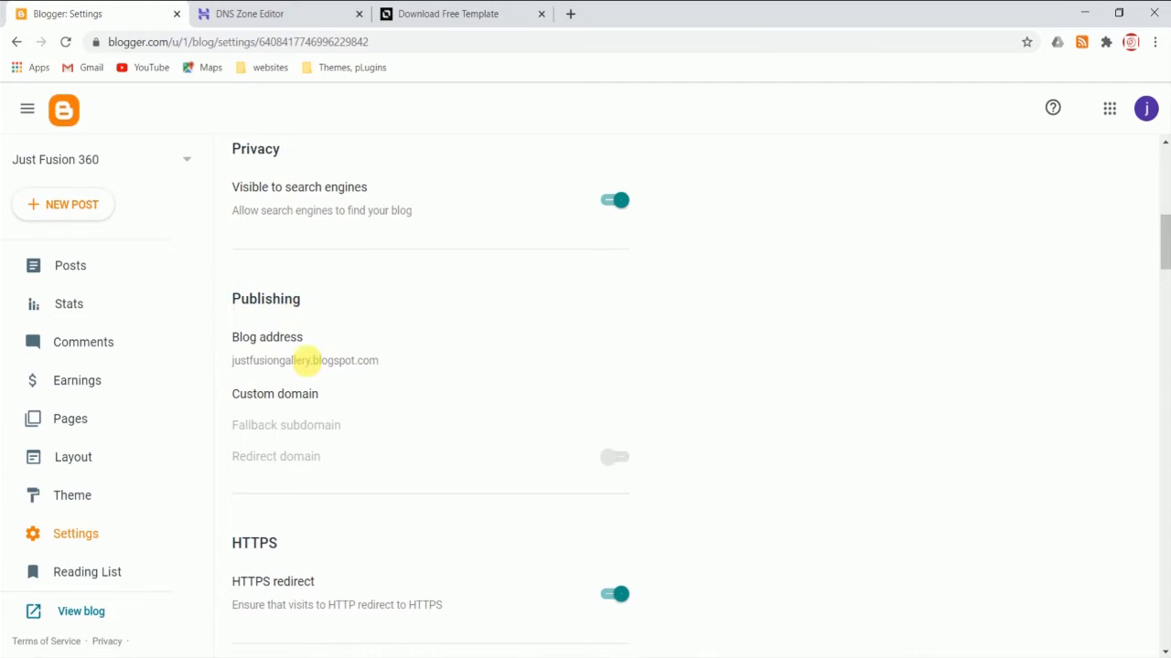
click(271, 394)
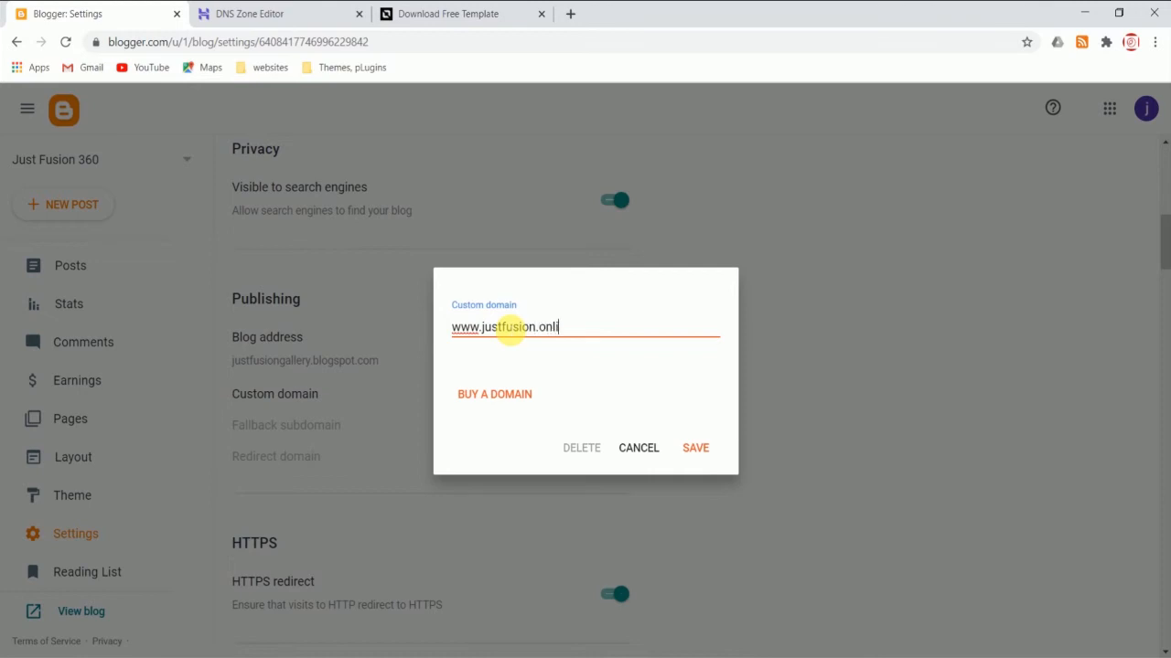
click(703, 449)
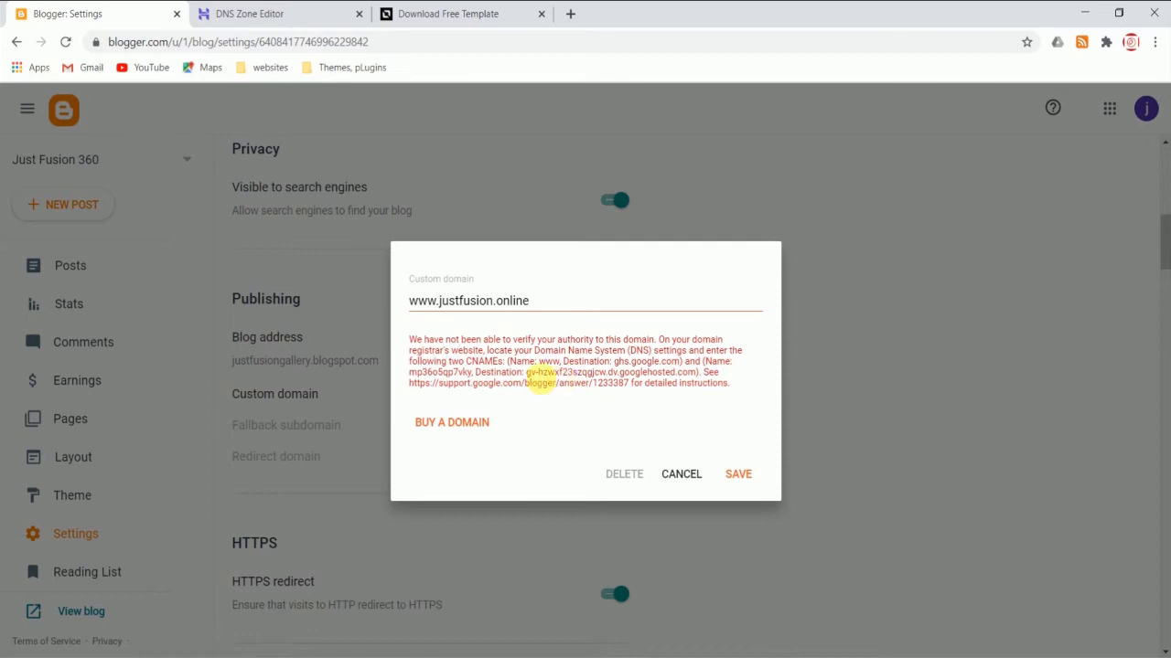
Copy the www CNAME's destination, ghs.google.com, from the custom domain dialog's verification instructions
drag(510, 362, 546, 369)
drag(538, 362, 560, 367)
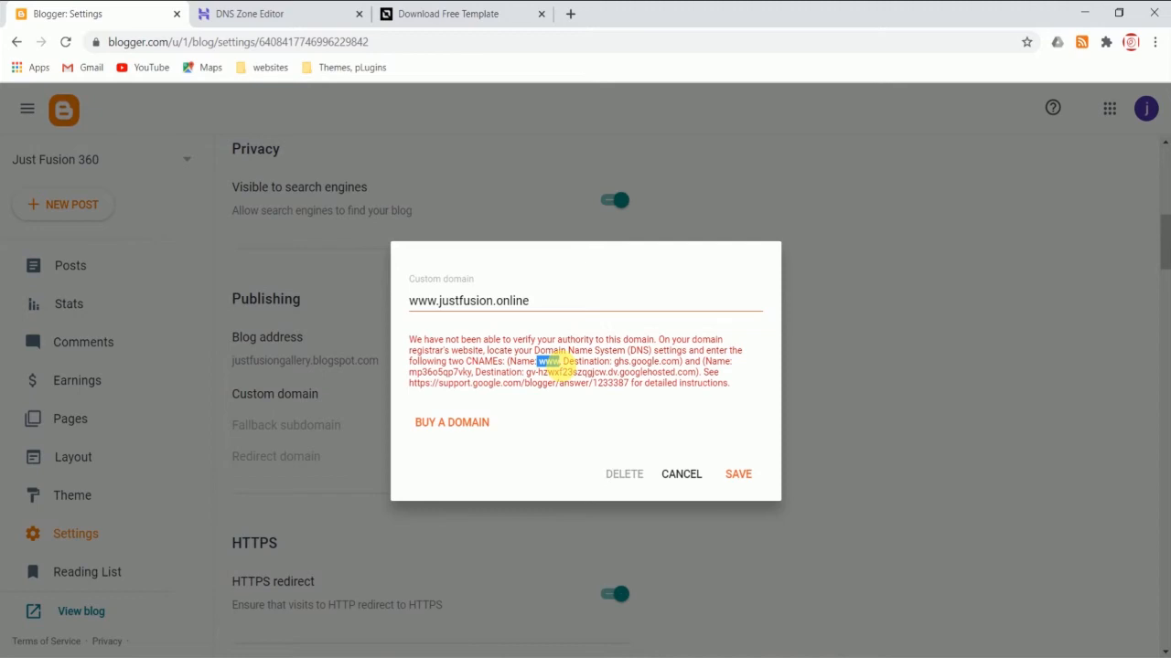
click(590, 367)
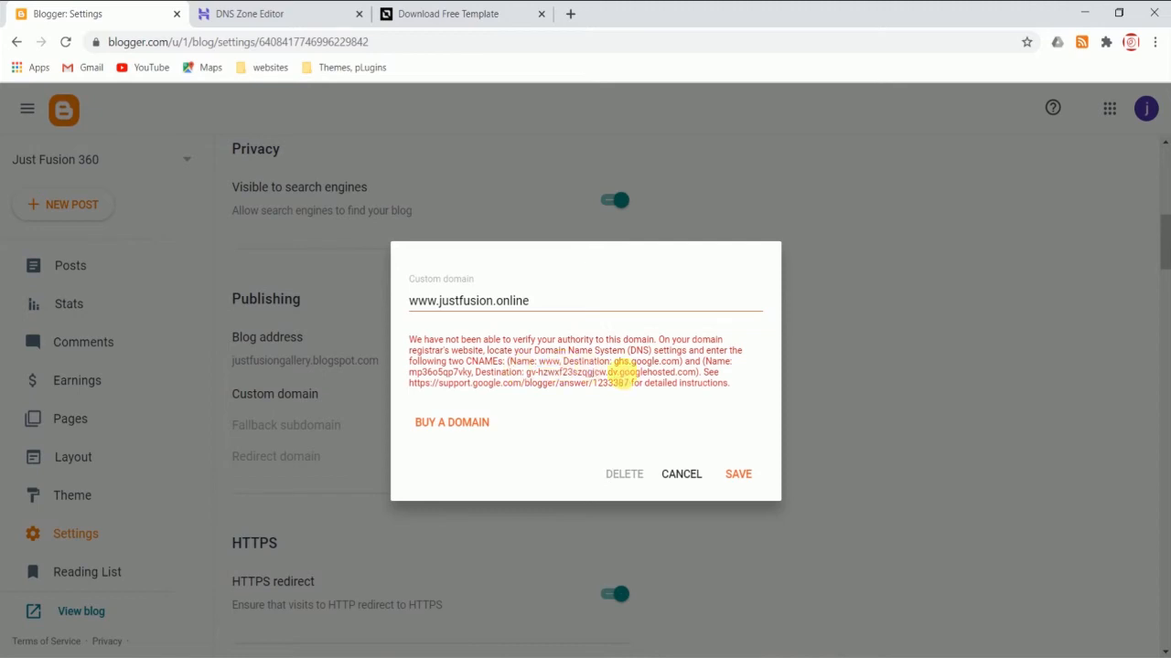
drag(615, 364, 677, 367)
key(ctrl+c)
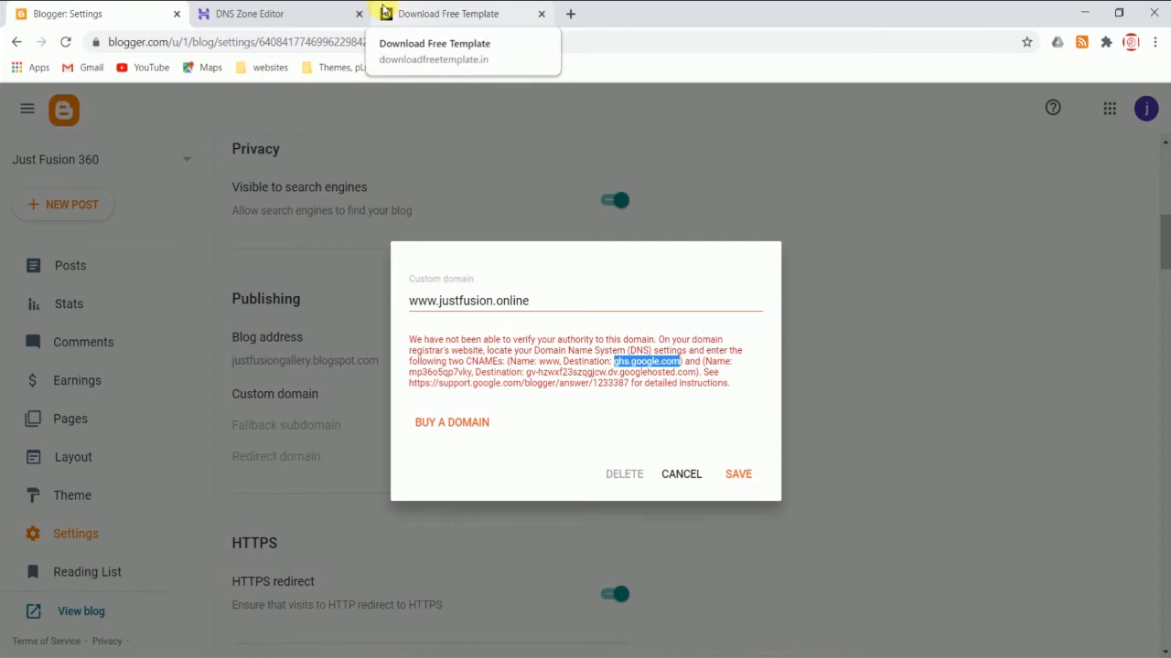
Compare the www record in Hostinger's CNAME (Alias) table with the CNAME values required by Blogger's custom domain dialog
click(275, 14)
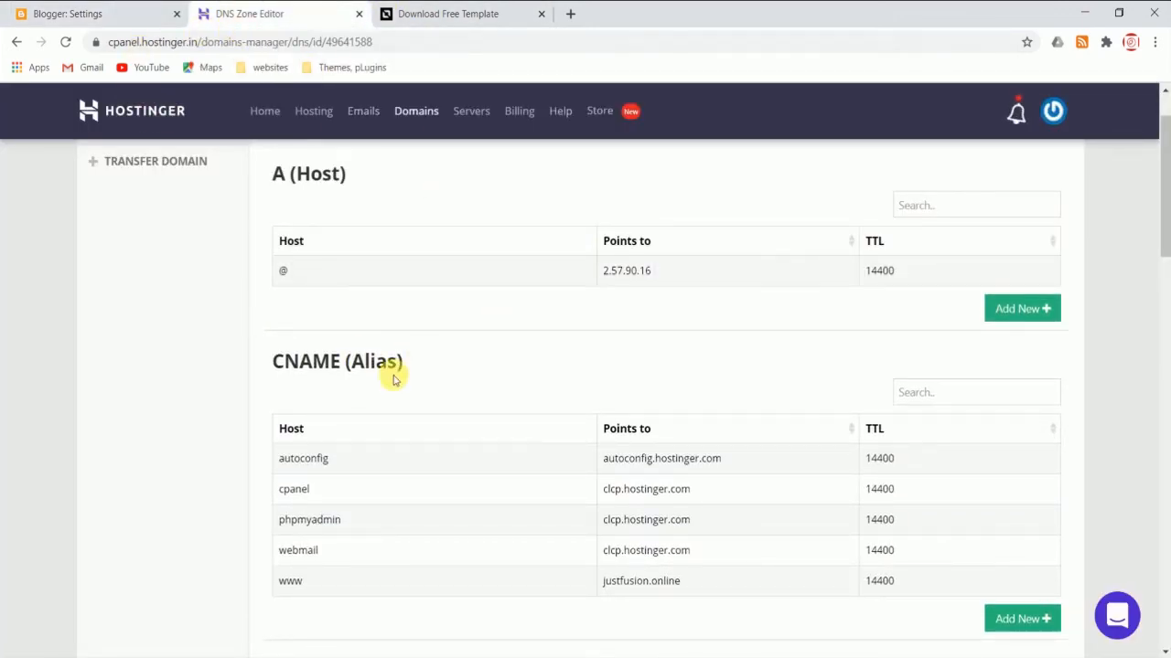
scroll(457, 494, down, 1)
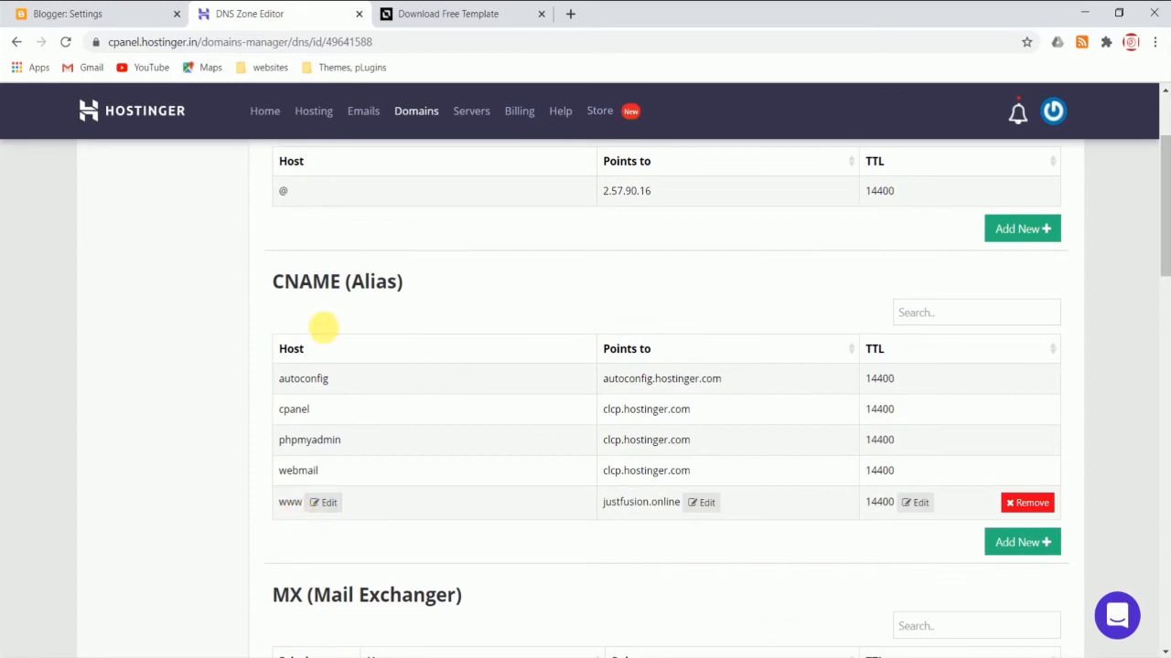
drag(274, 283, 416, 286)
click(311, 491)
mouse_move(291, 514)
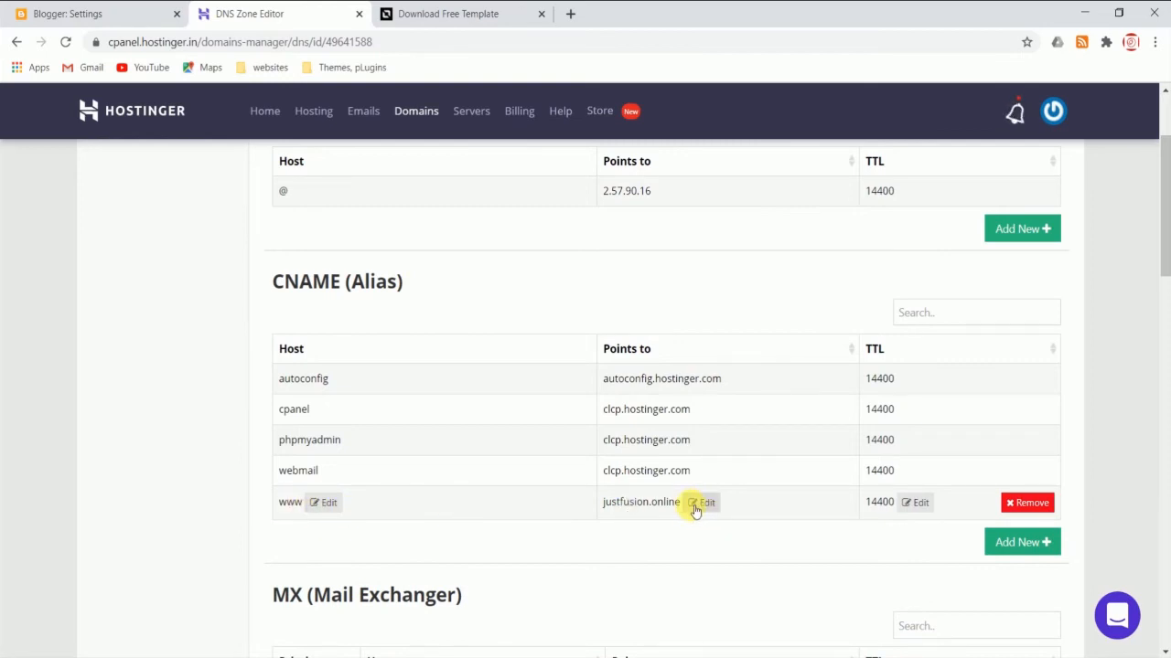
click(73, 13)
click(547, 374)
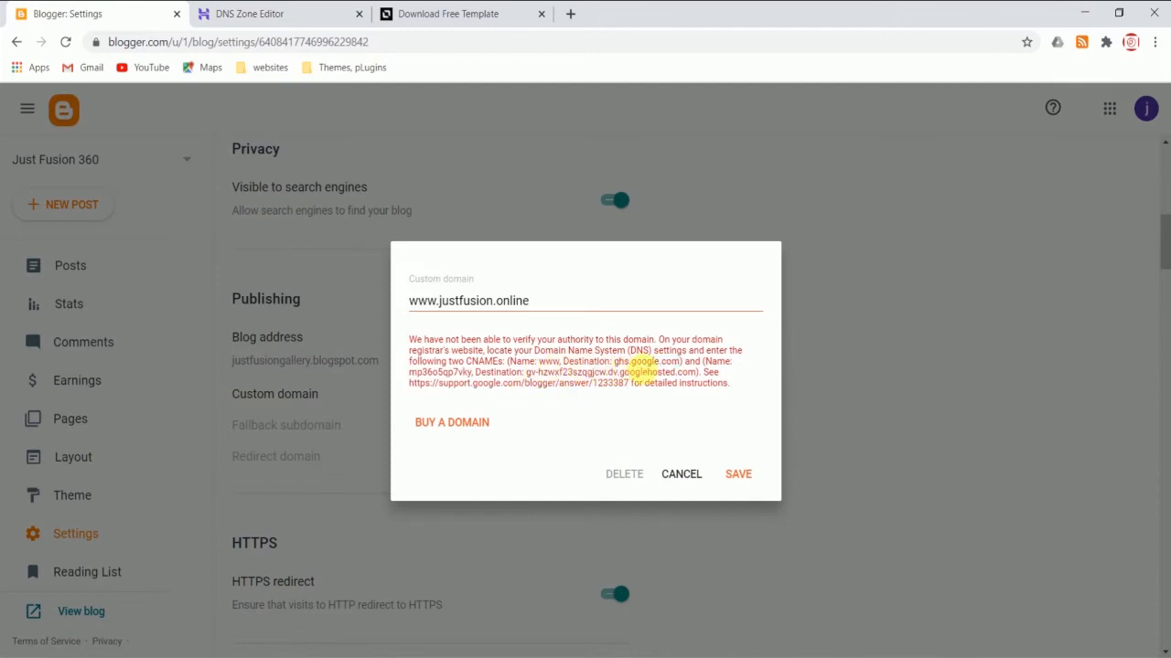
click(304, 11)
mouse_move(412, 510)
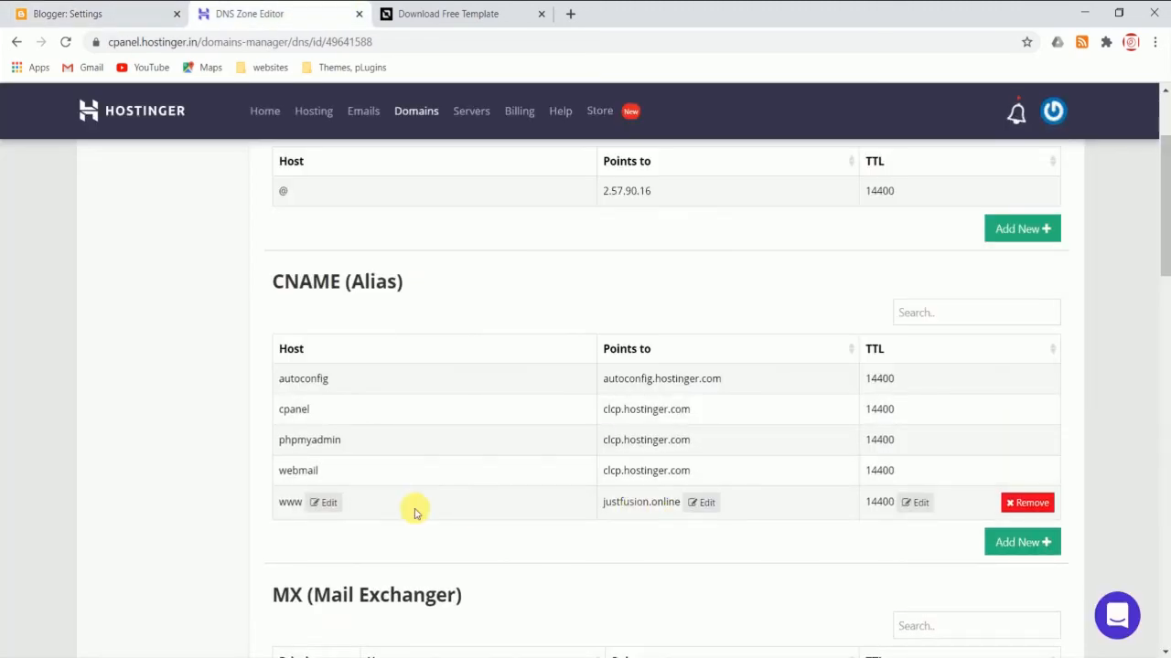
Point Hostinger's www CNAME record to ghs.google.com with a TTL of 1/2 hour and save it
click(709, 506)
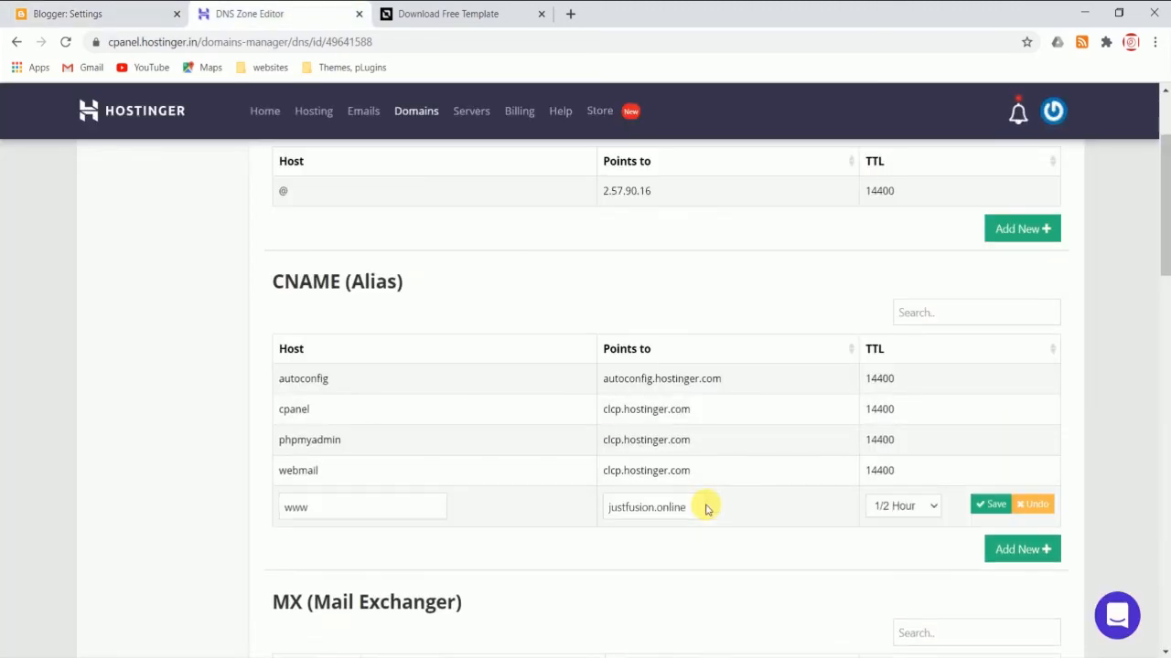
drag(695, 513, 608, 522)
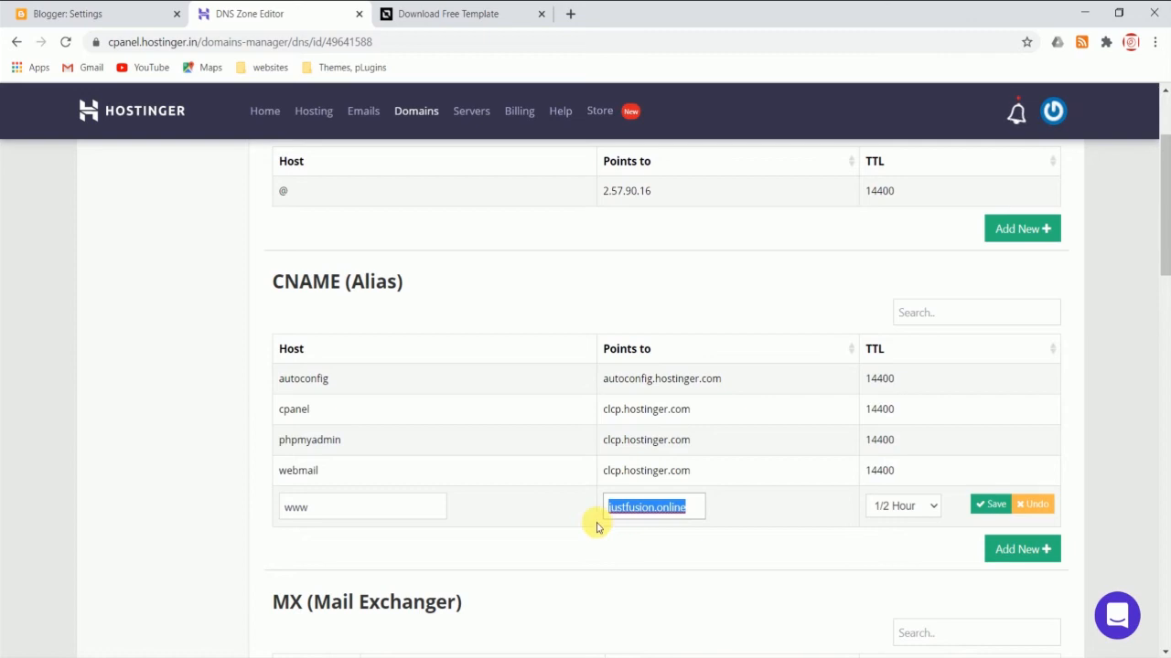
key(ctrl+v)
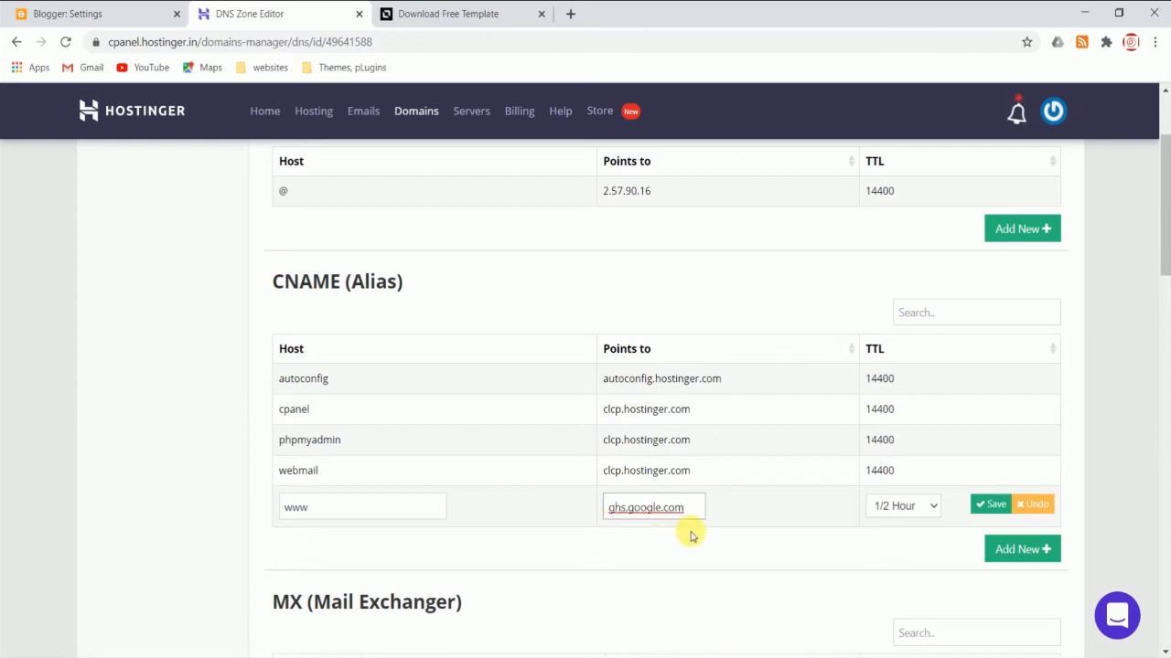
click(987, 505)
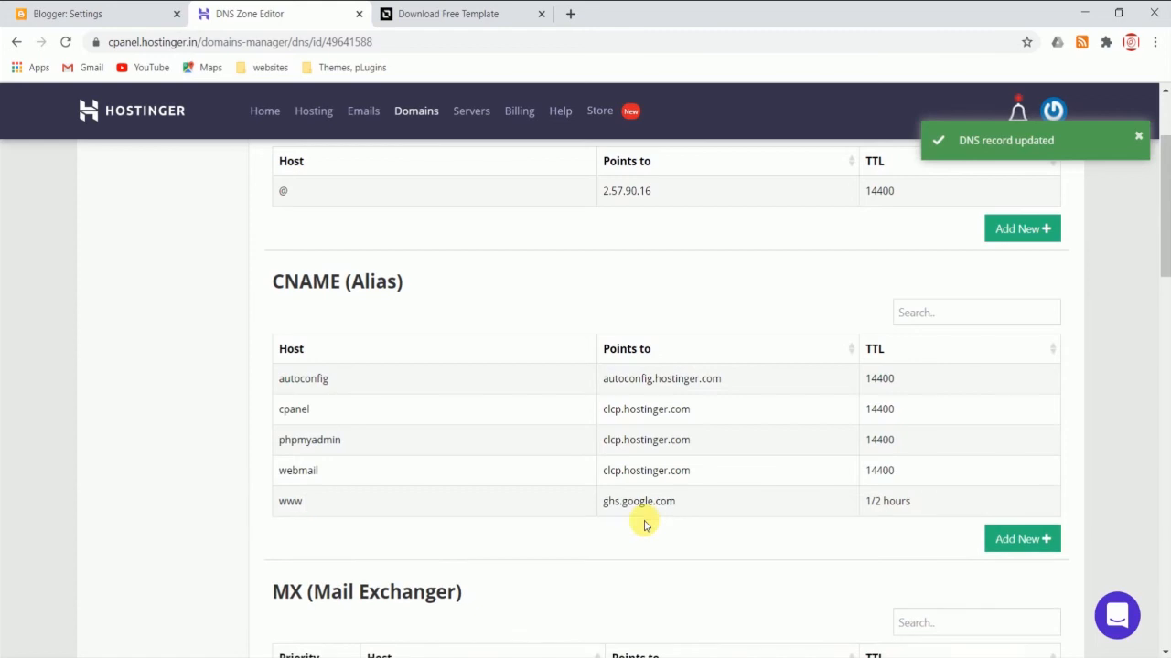
Start a new CNAME record in Hostinger, using the second CNAME's verification name copied from Blogger's custom domain dialog as its host
click(144, 11)
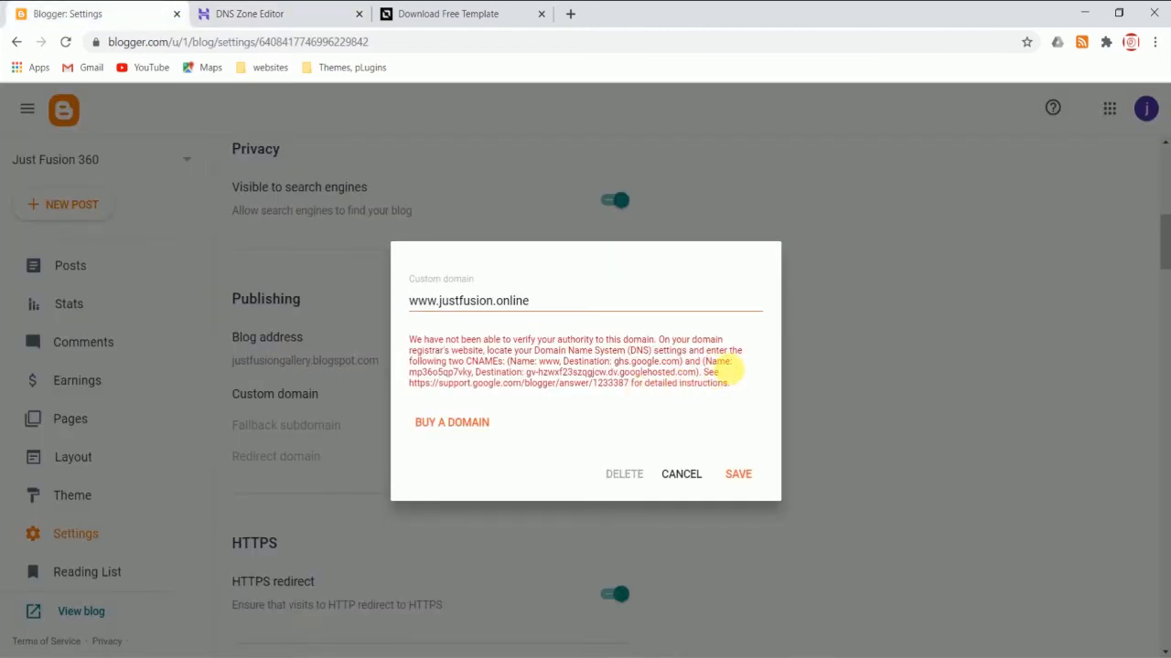
drag(409, 372, 472, 374)
key(ctrl+c)
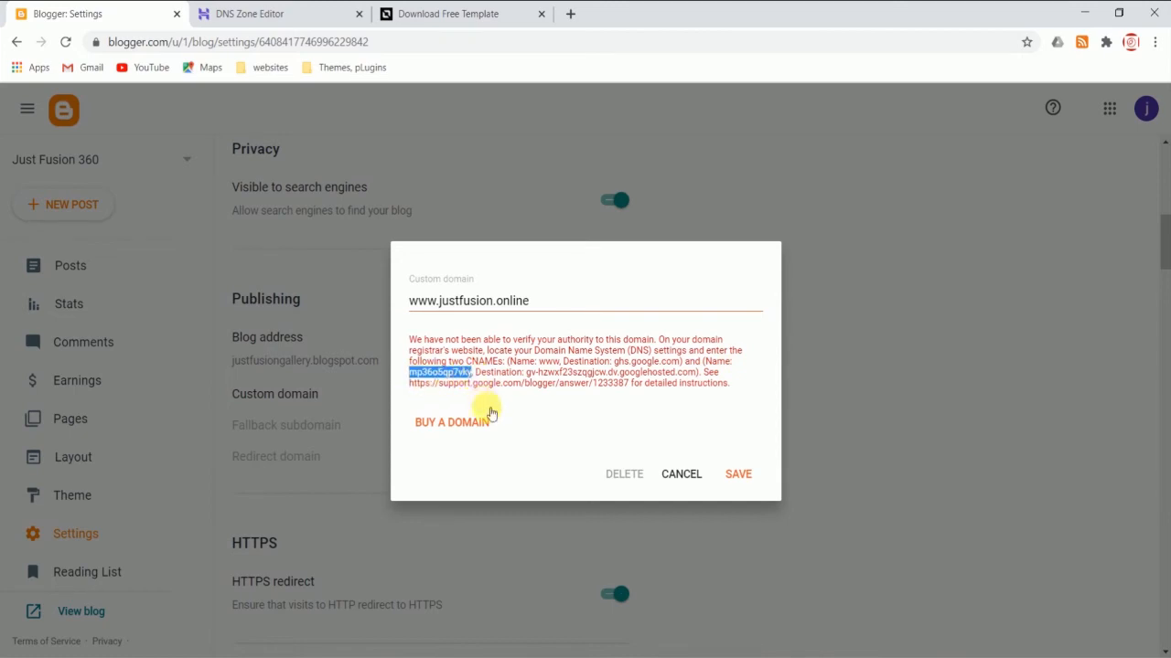
click(346, 13)
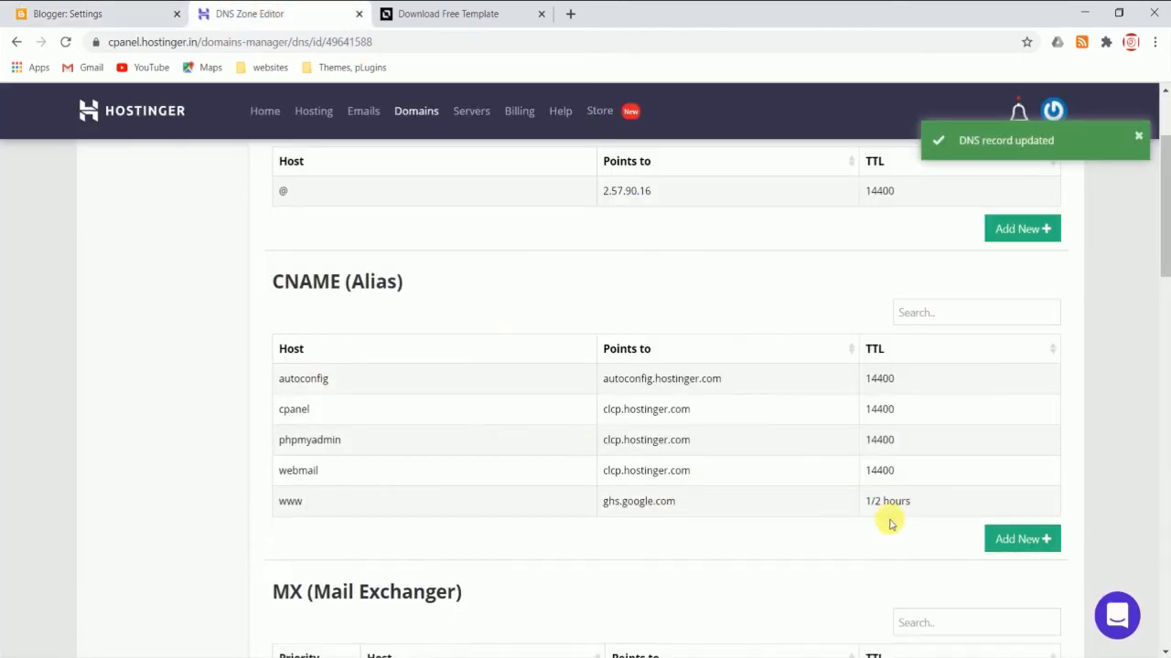
click(1011, 541)
click(327, 341)
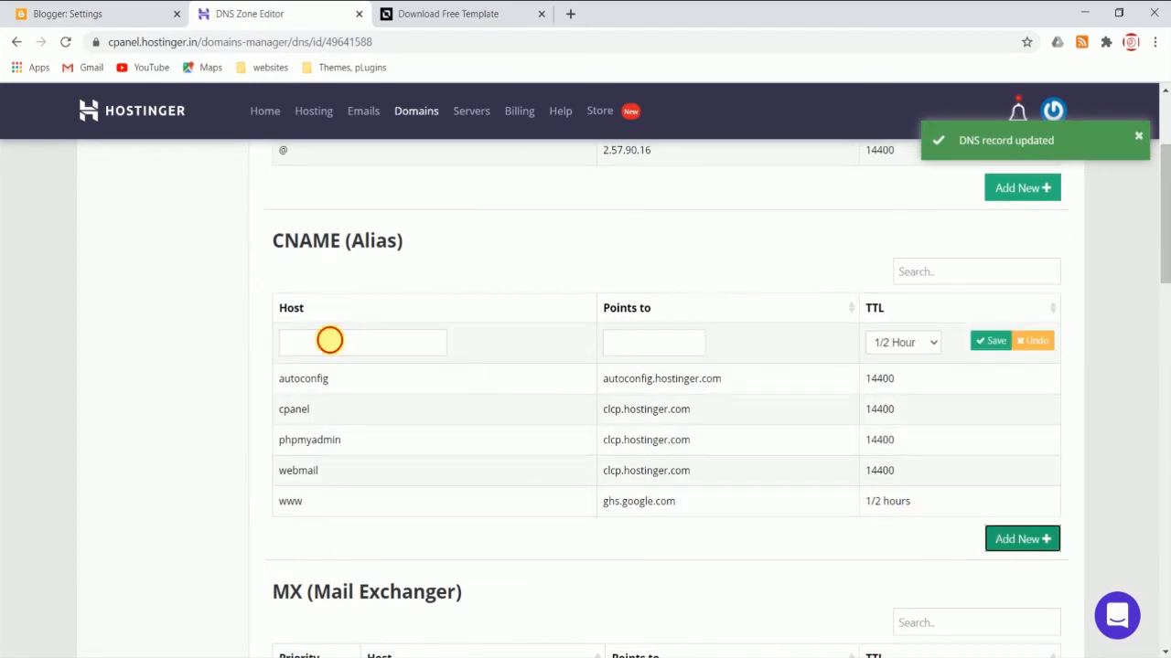
key(ctrl+v)
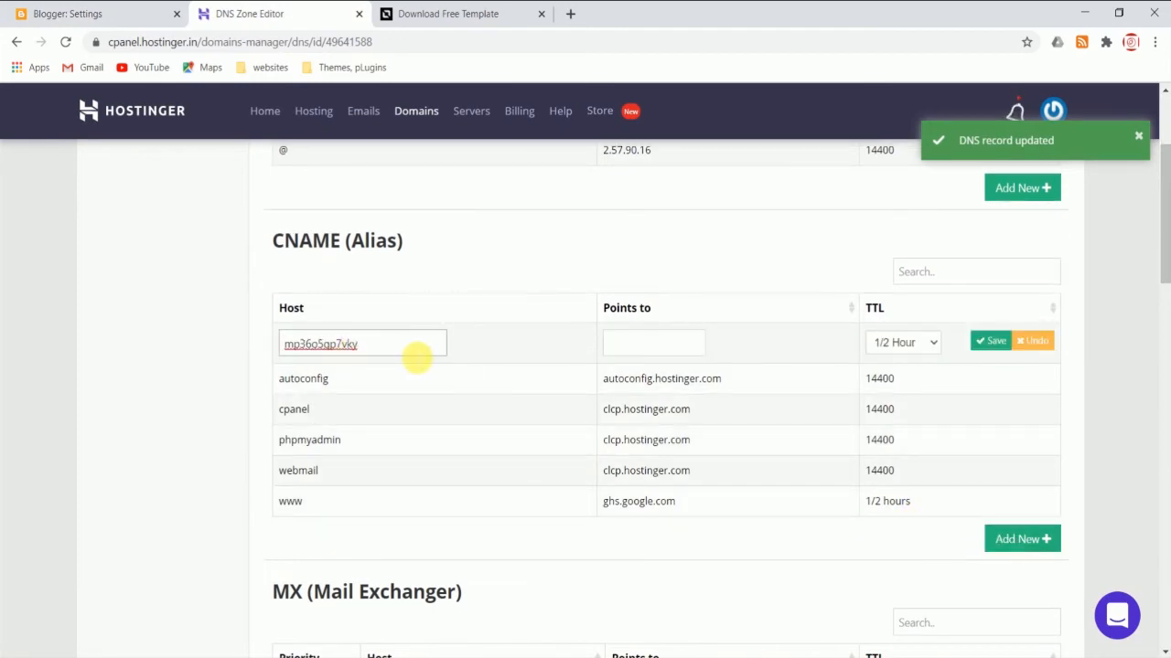
Copy the second CNAME's verification destination from Blogger, paste it as the new Hostinger record's target, and save with a 1/2 hour TTL
click(101, 14)
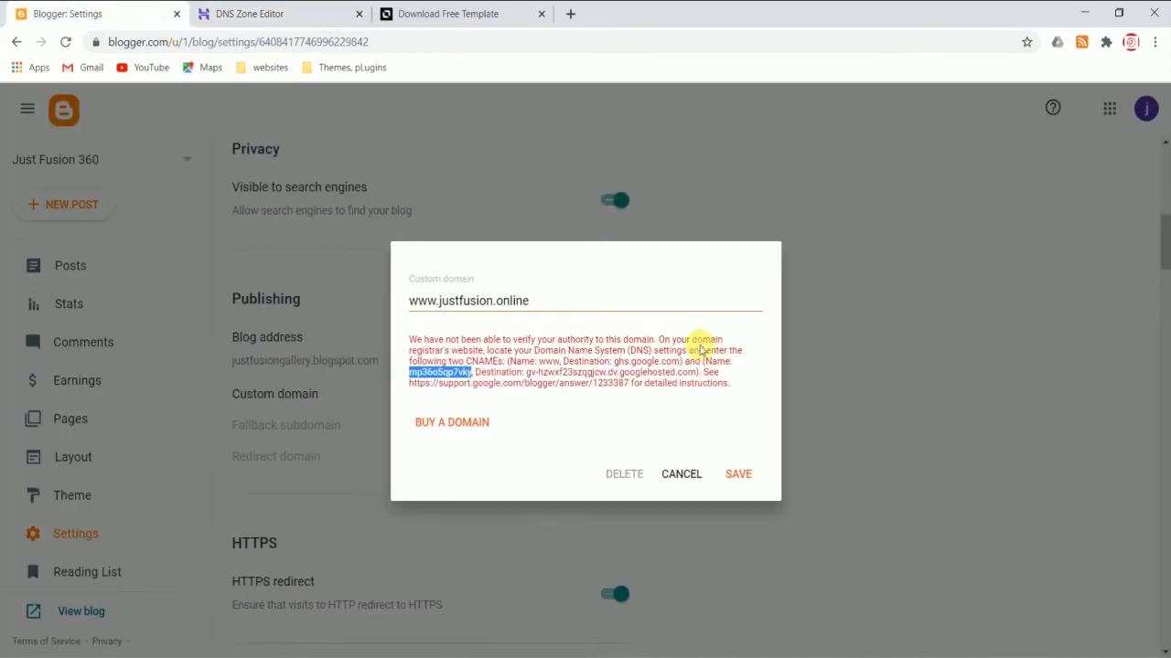
click(526, 384)
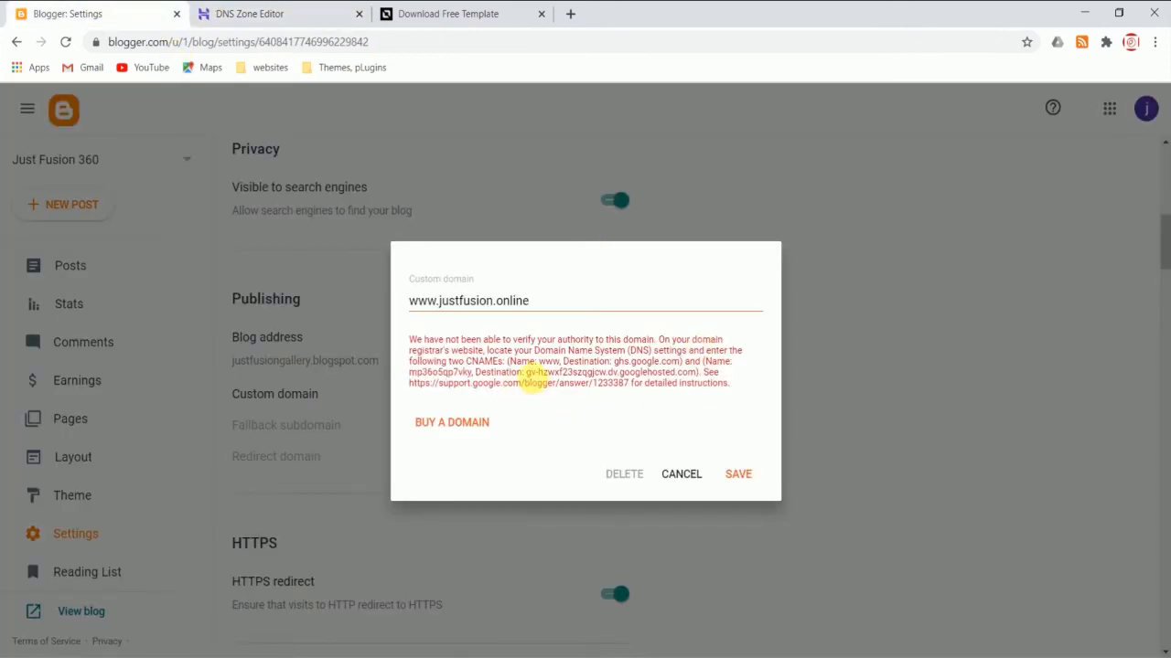
drag(528, 380, 701, 379)
key(ctrl+c)
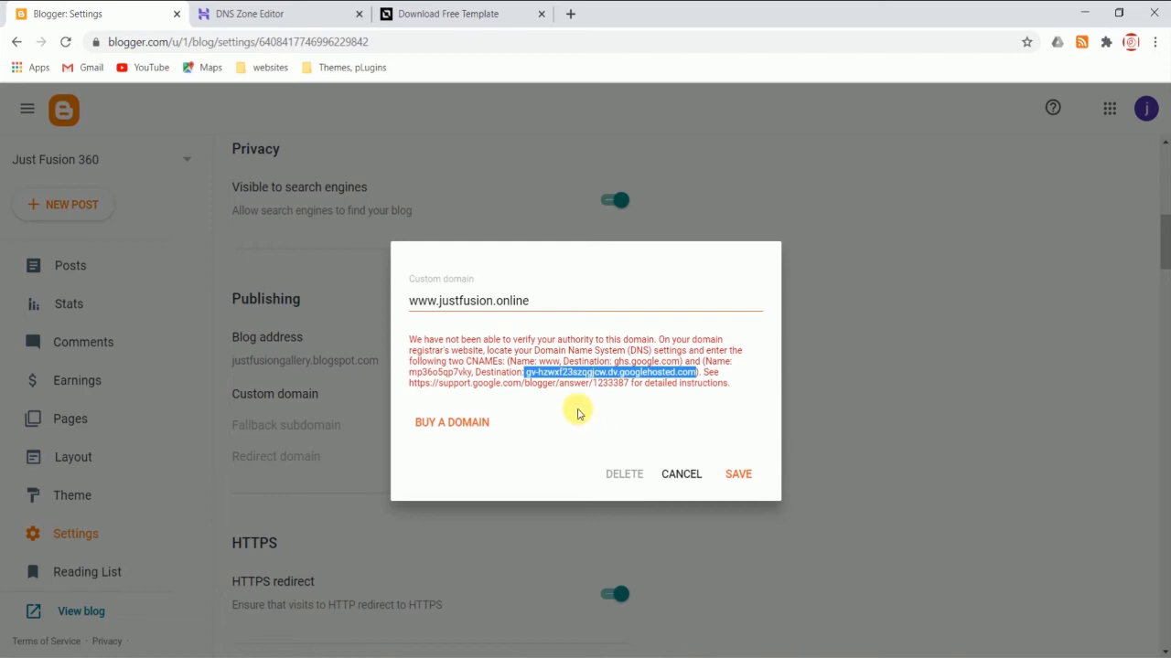
click(448, 375)
click(329, 14)
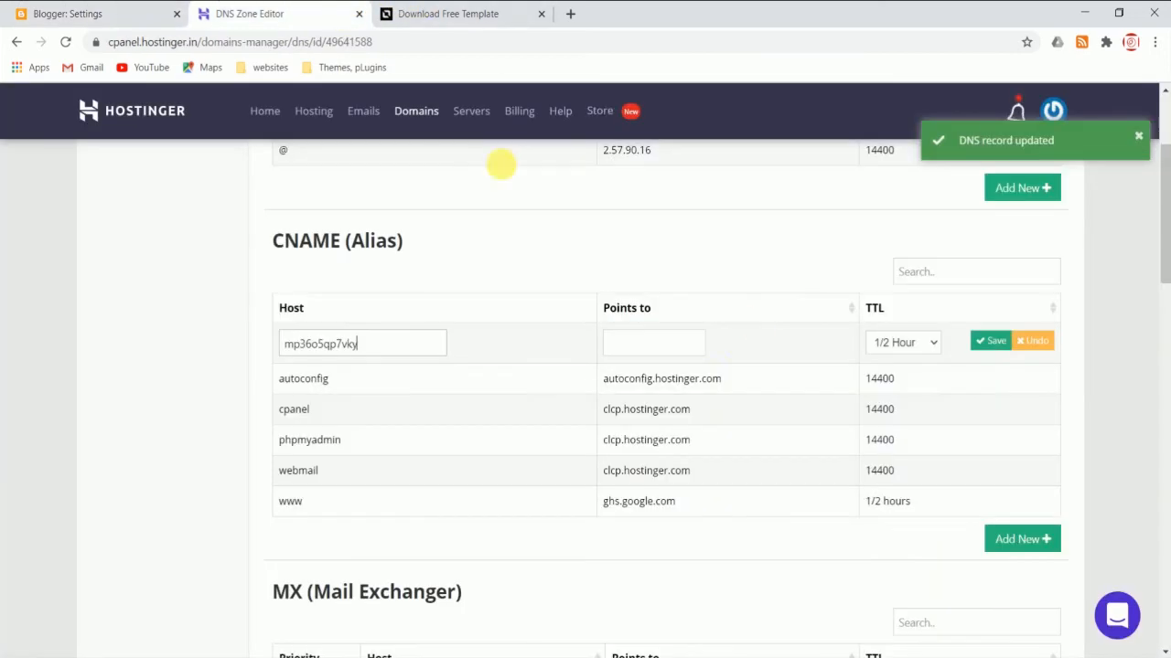
click(653, 339)
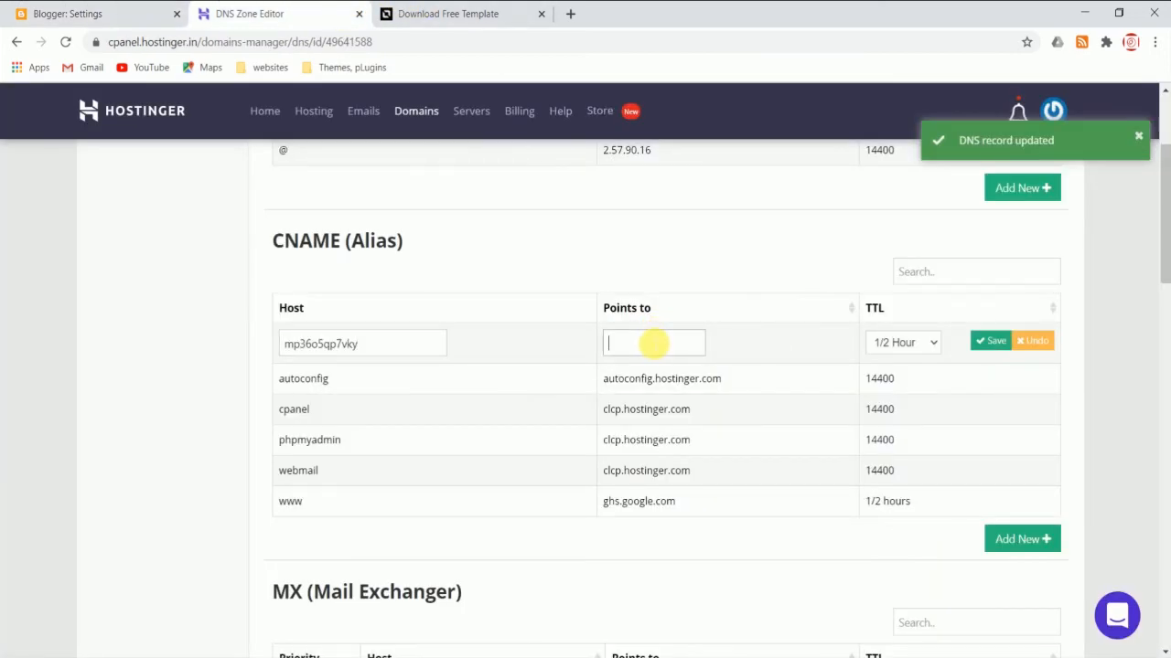
key(ctrl+v)
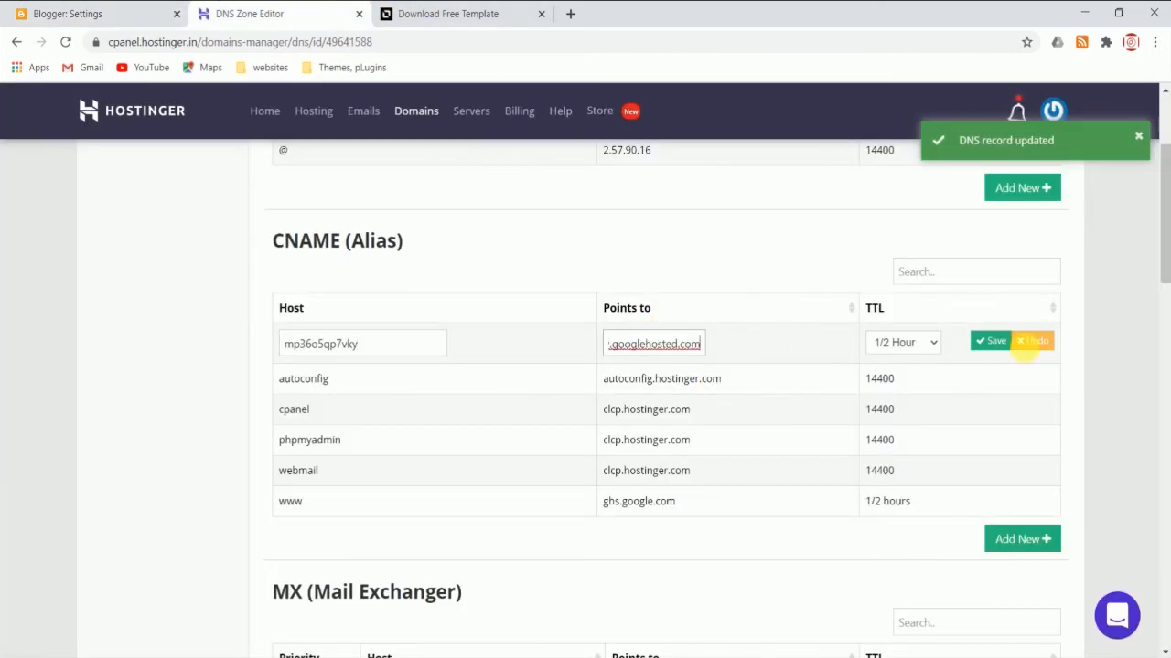
click(993, 342)
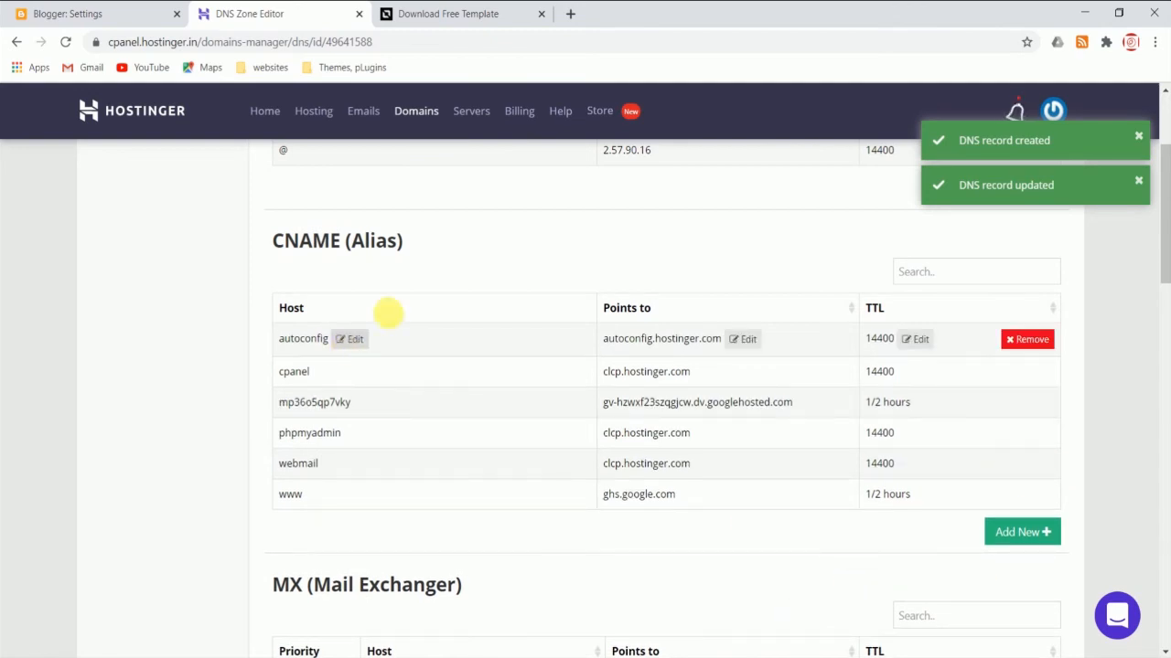
scroll(418, 256, up, 4)
click(100, 14)
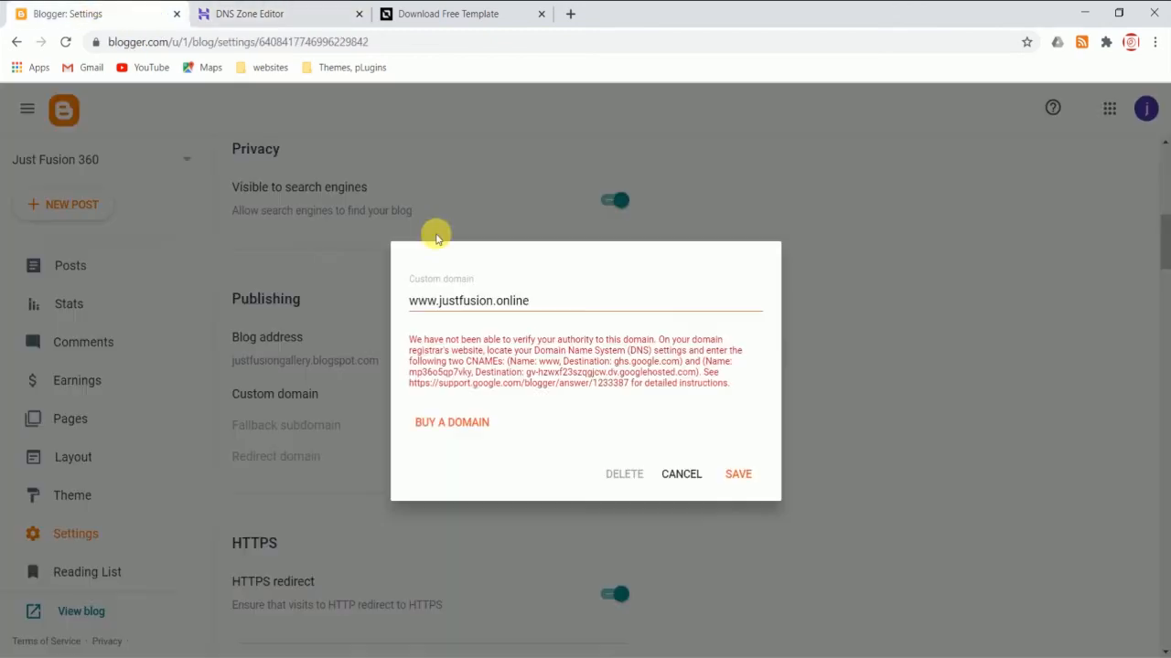
click(746, 474)
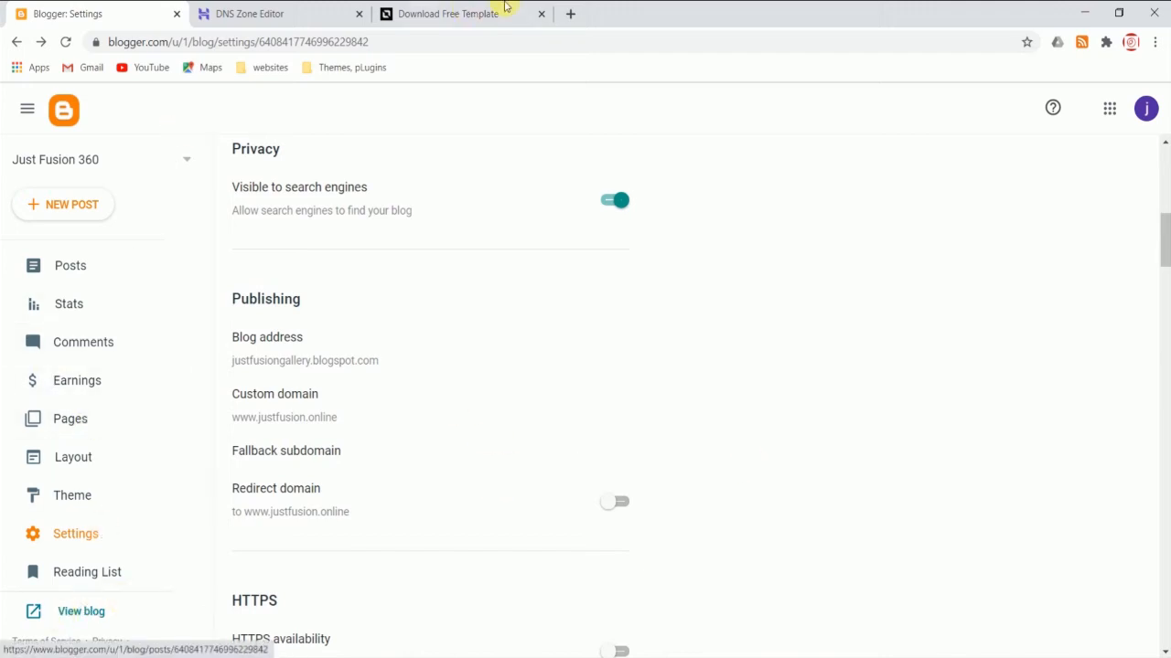
Open justfusion.online in a new browser tab to test the domain, and close the tab again
click(570, 14)
text(justfusion.online)
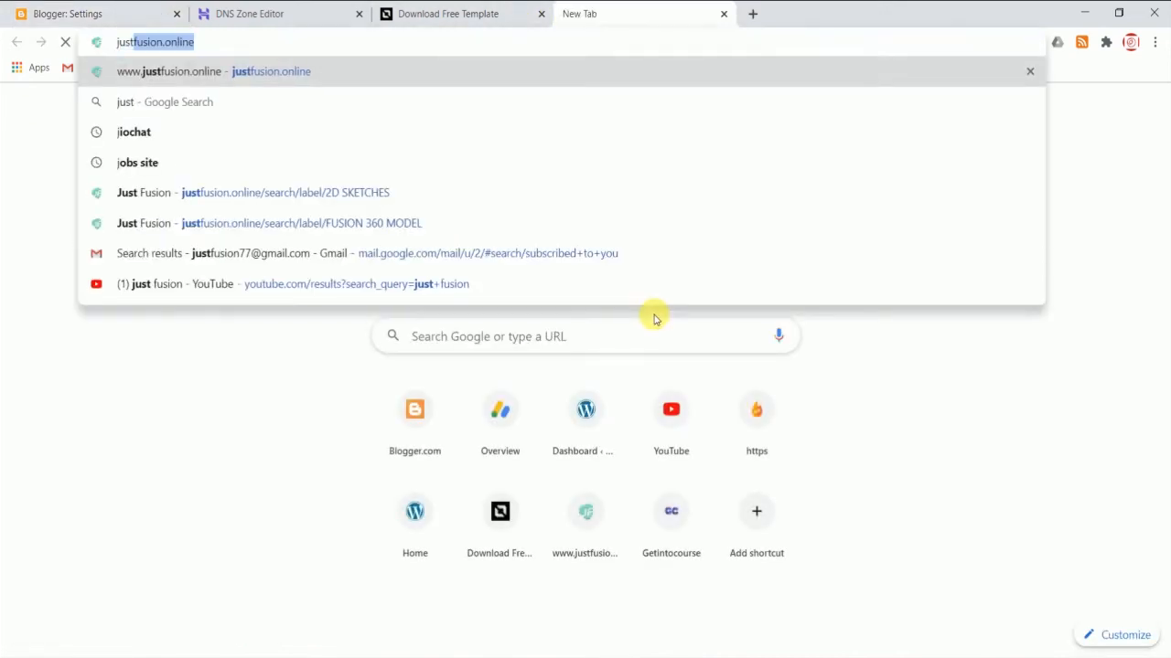
key(Return)
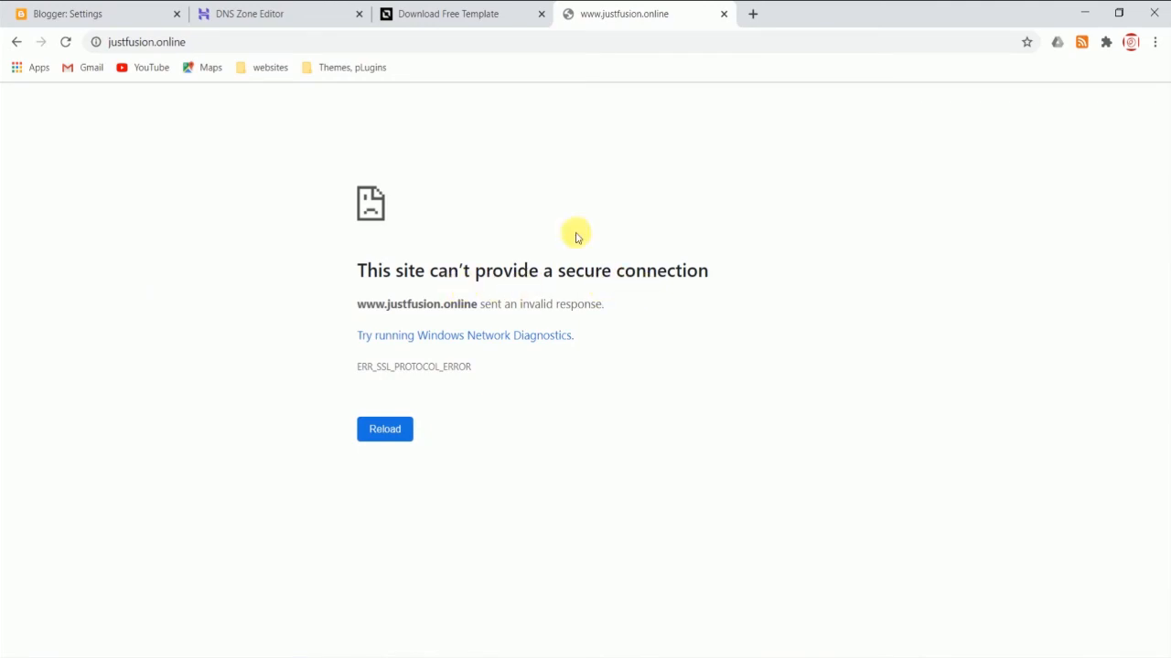
click(723, 13)
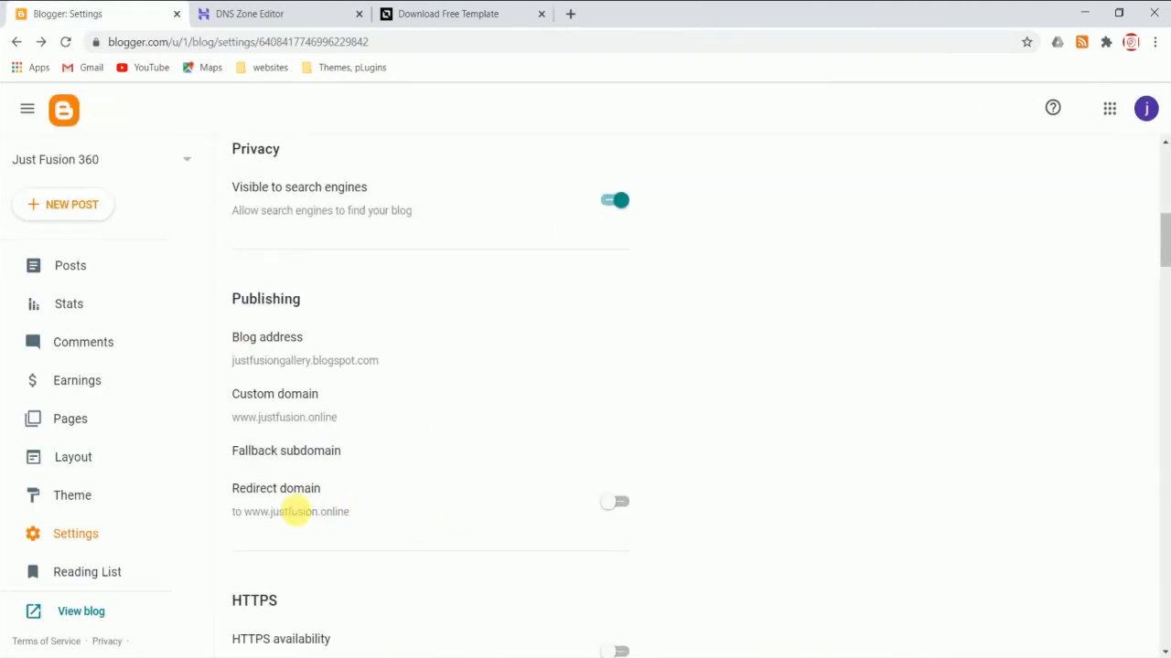
Turn on HTTPS availability for the blog and check its status line
scroll(360, 473, down, 2)
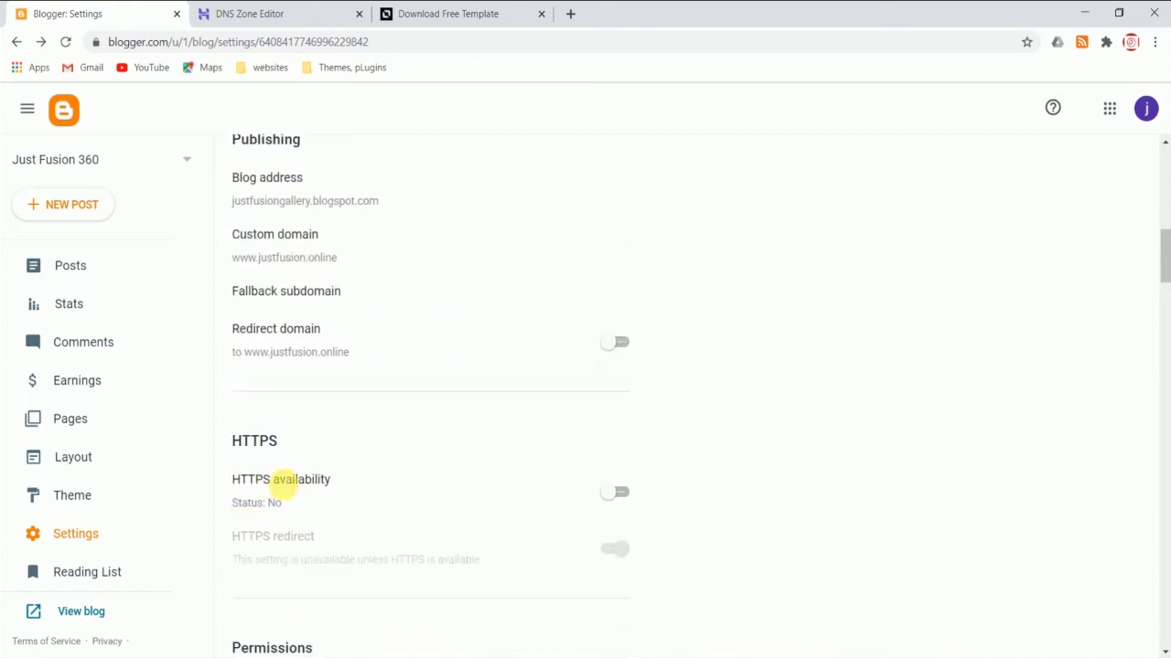
click(617, 493)
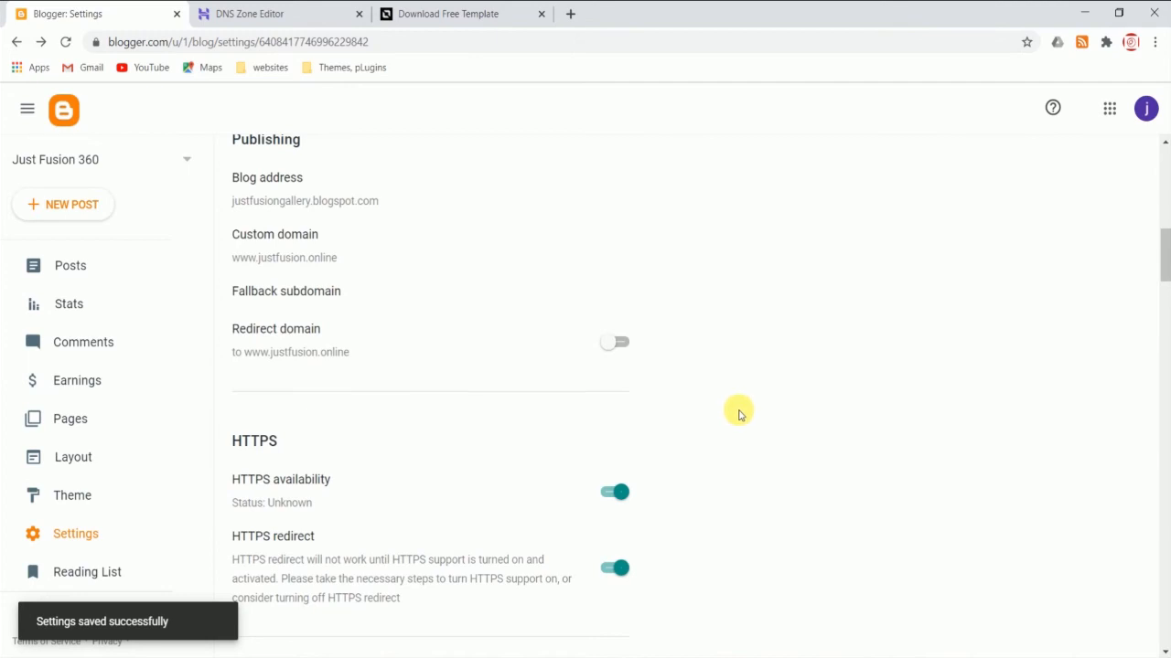
drag(247, 503, 313, 503)
click(321, 504)
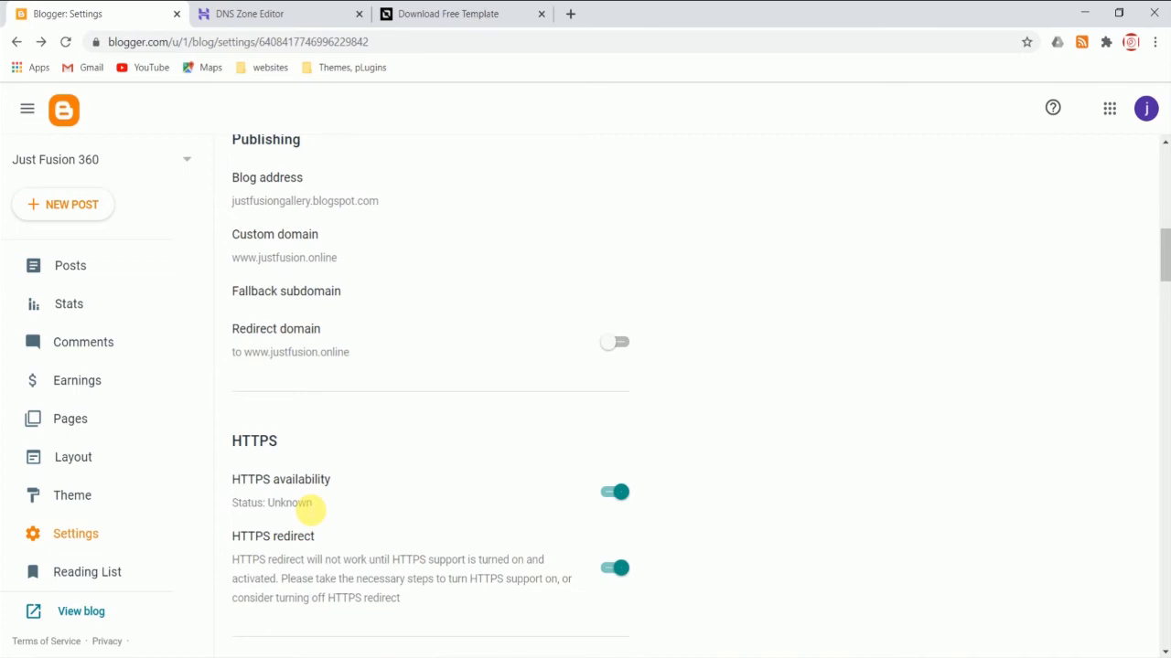
Reload the Blogger settings page and recheck the redirect domain and HTTPS availability status
scroll(406, 585, up, 4)
scroll(332, 311, up, 3)
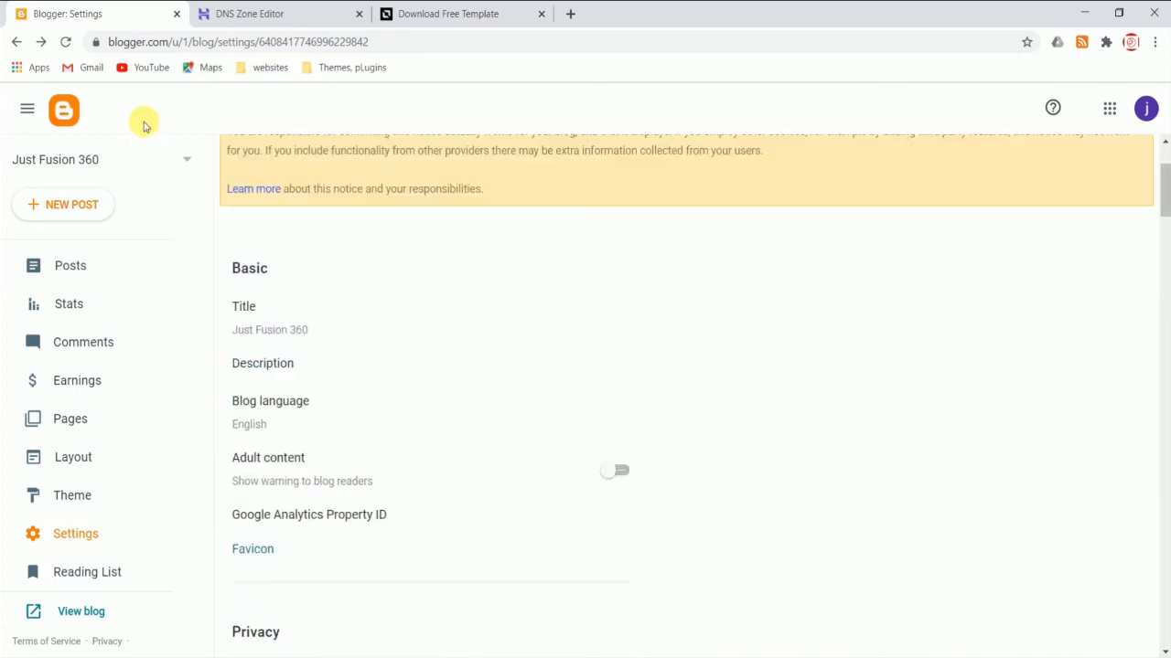
click(64, 43)
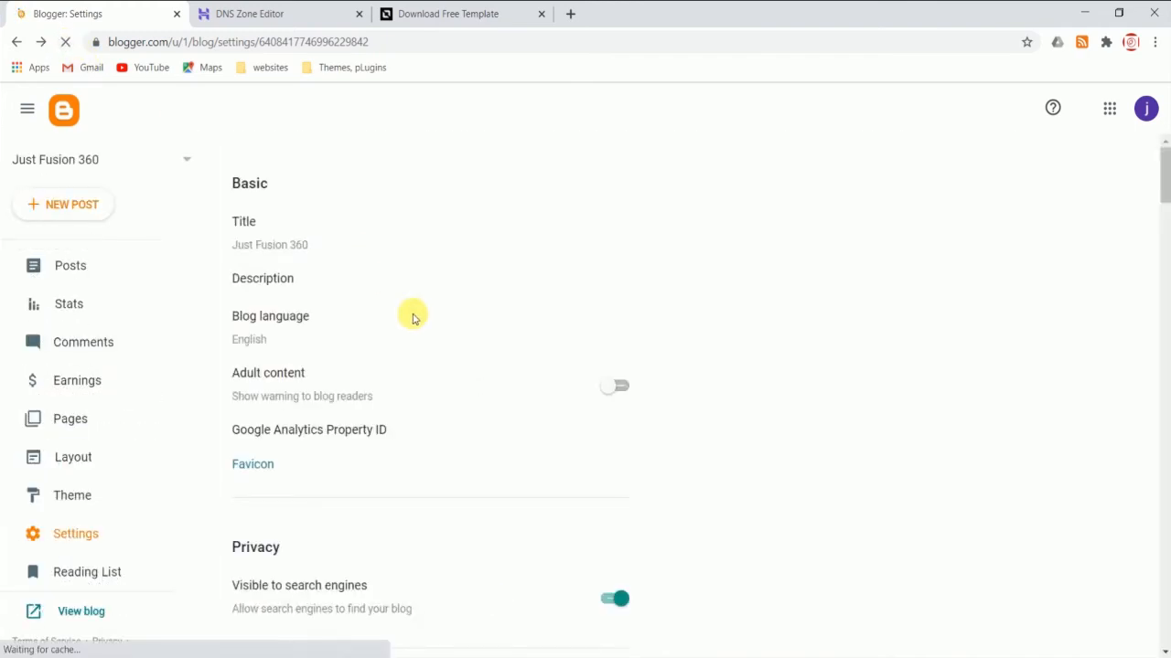
scroll(413, 339, down, 4)
scroll(320, 430, down, 2)
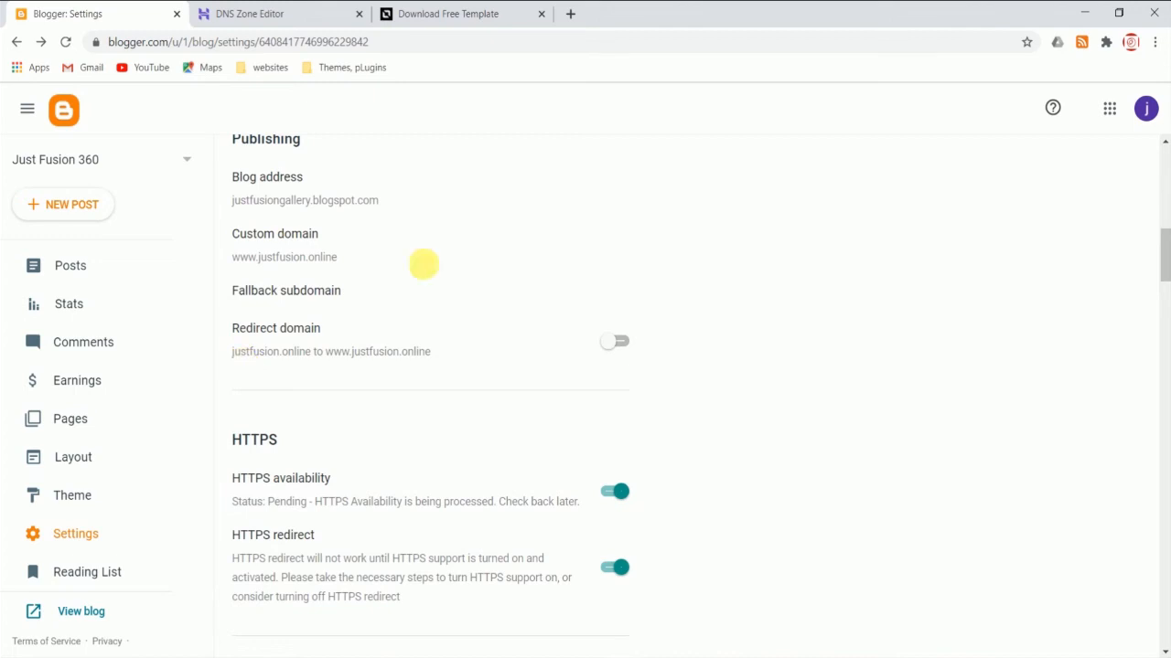
Open justfusion.online in a new browser tab to test whether the bare domain loads the blog
click(570, 14)
text(wwww)
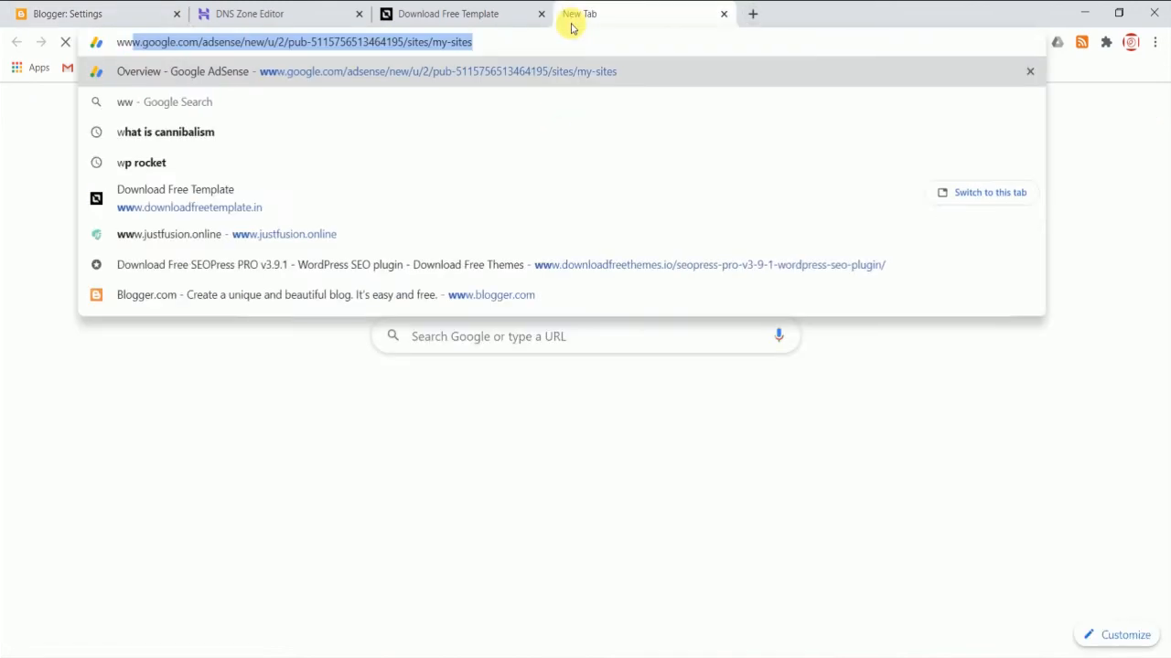
key(BackSpace)
key(BackSpace)
key(BackSpace)
key(BackSpace)
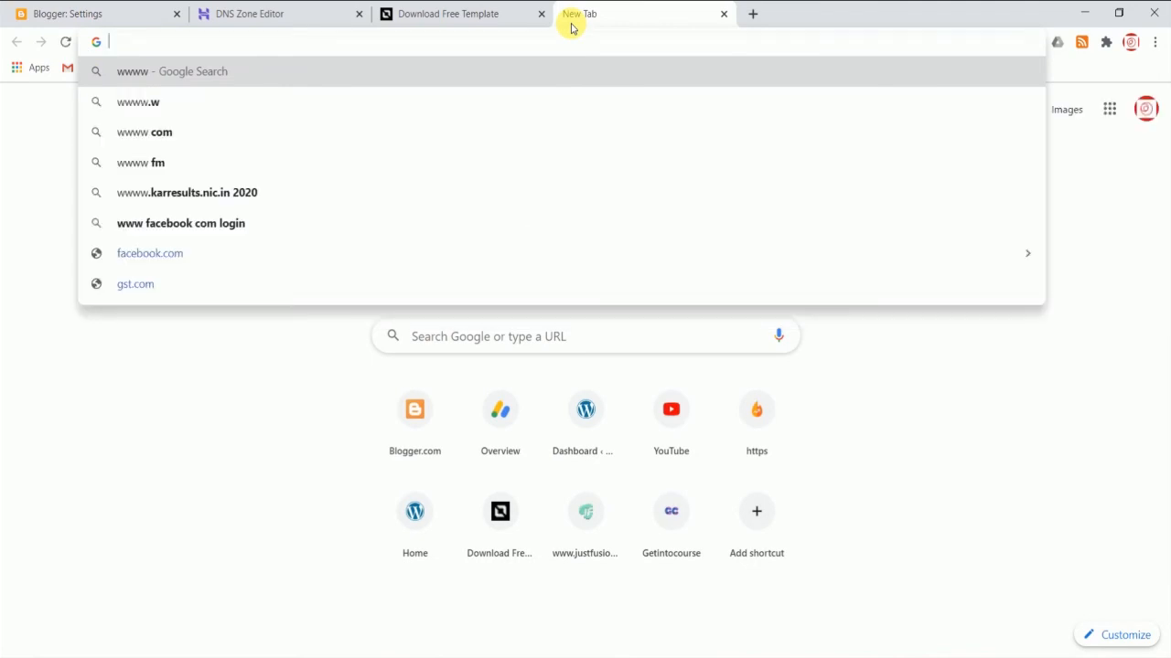
text(just)
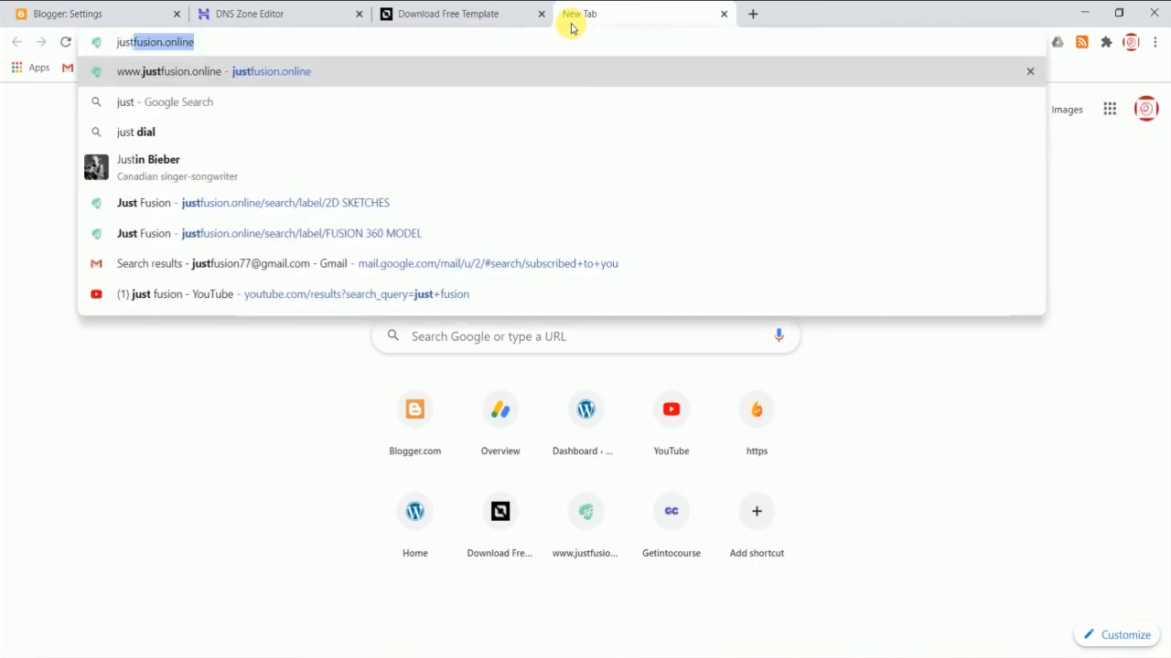
key(Return)
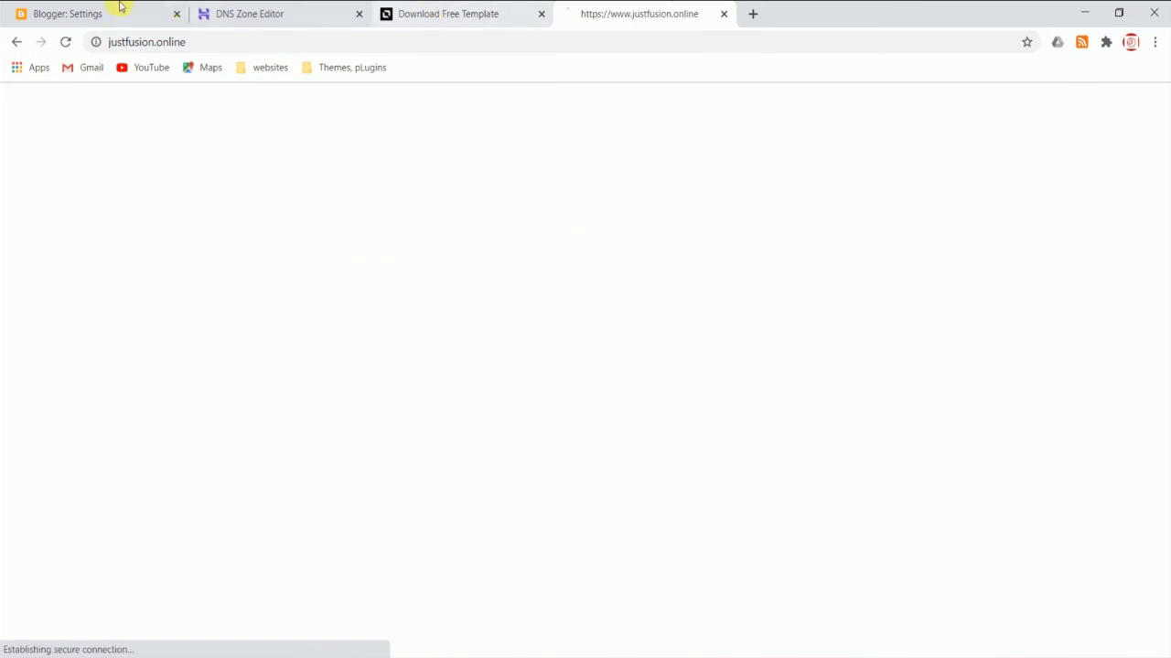
click(120, 6)
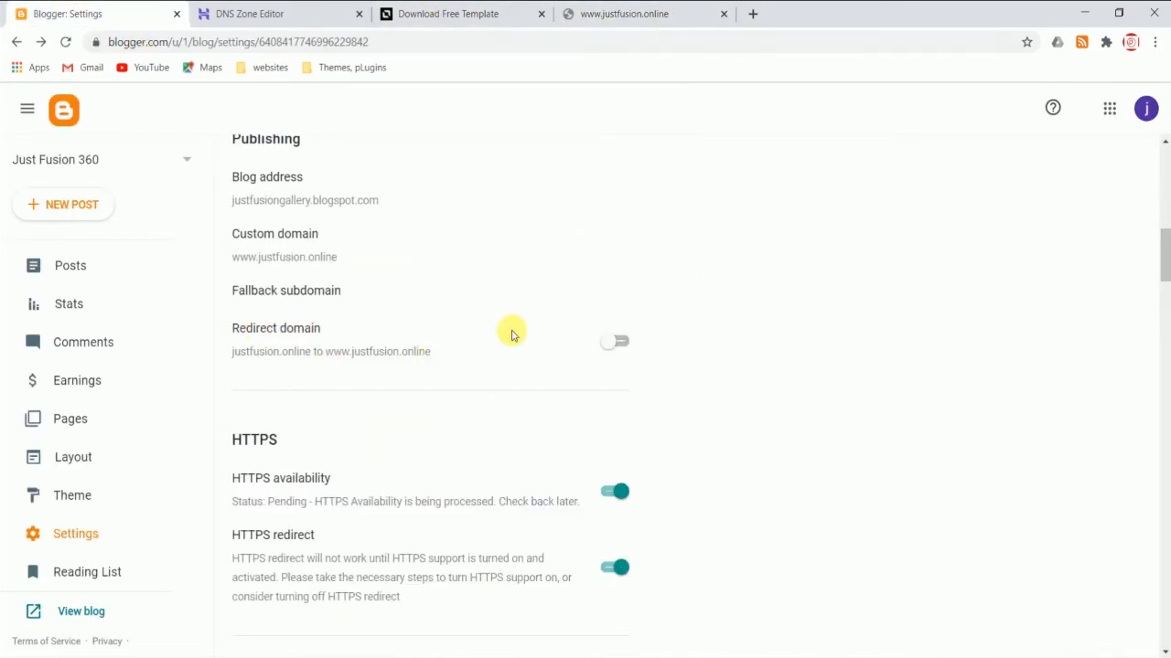
click(620, 342)
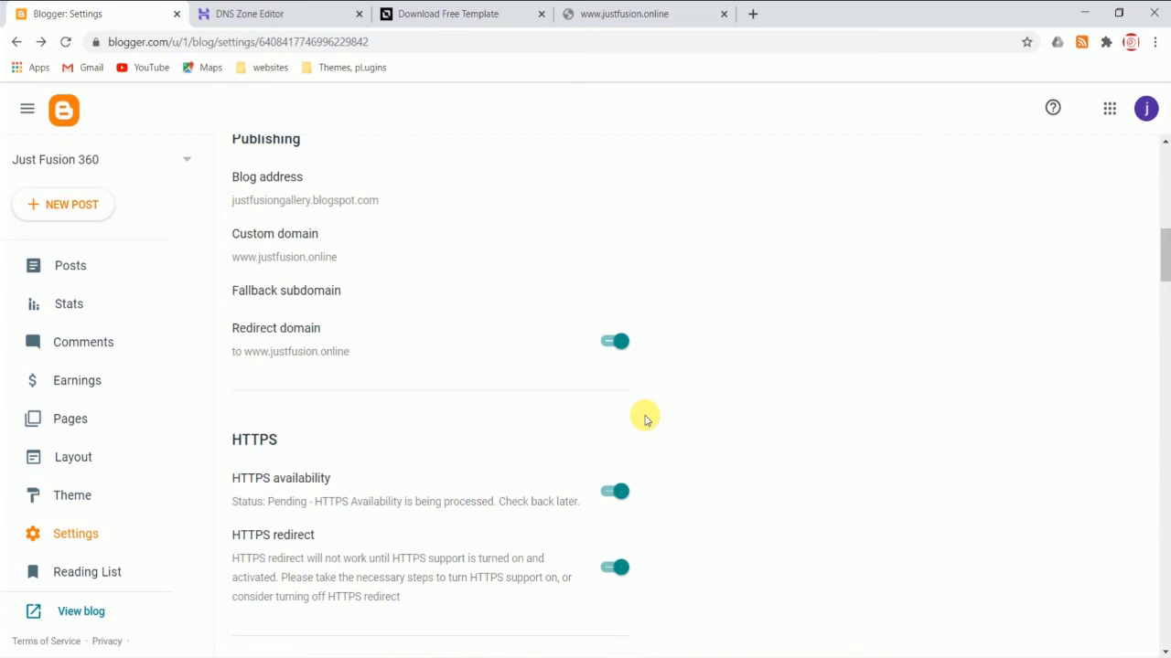
scroll(332, 470, down, 2)
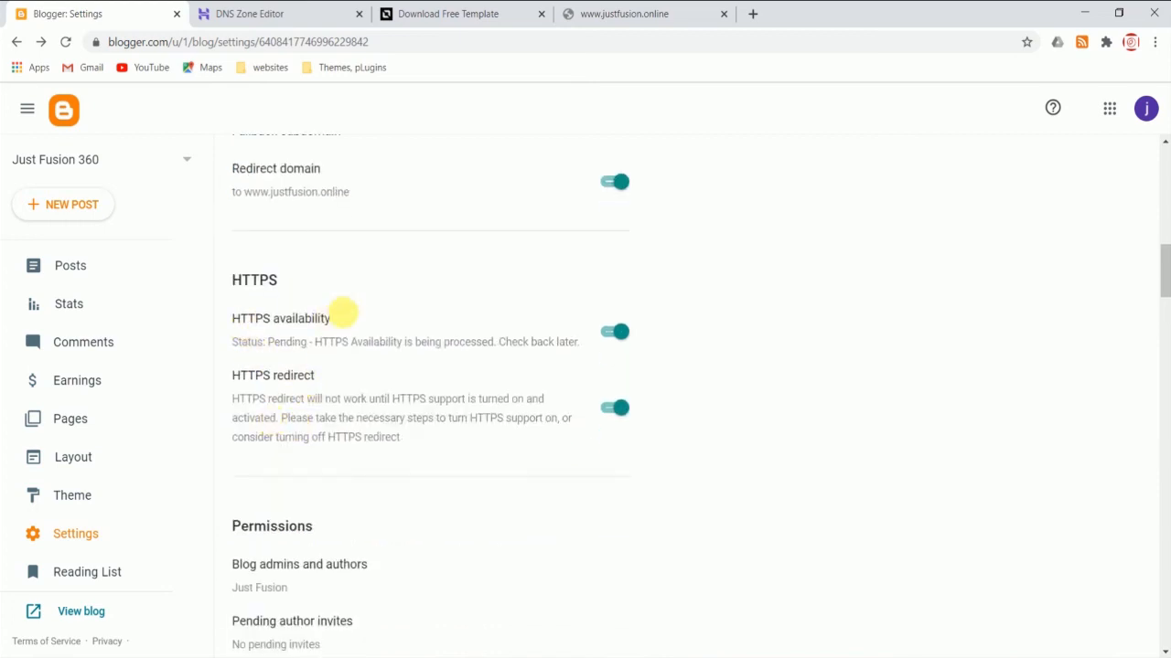
click(66, 46)
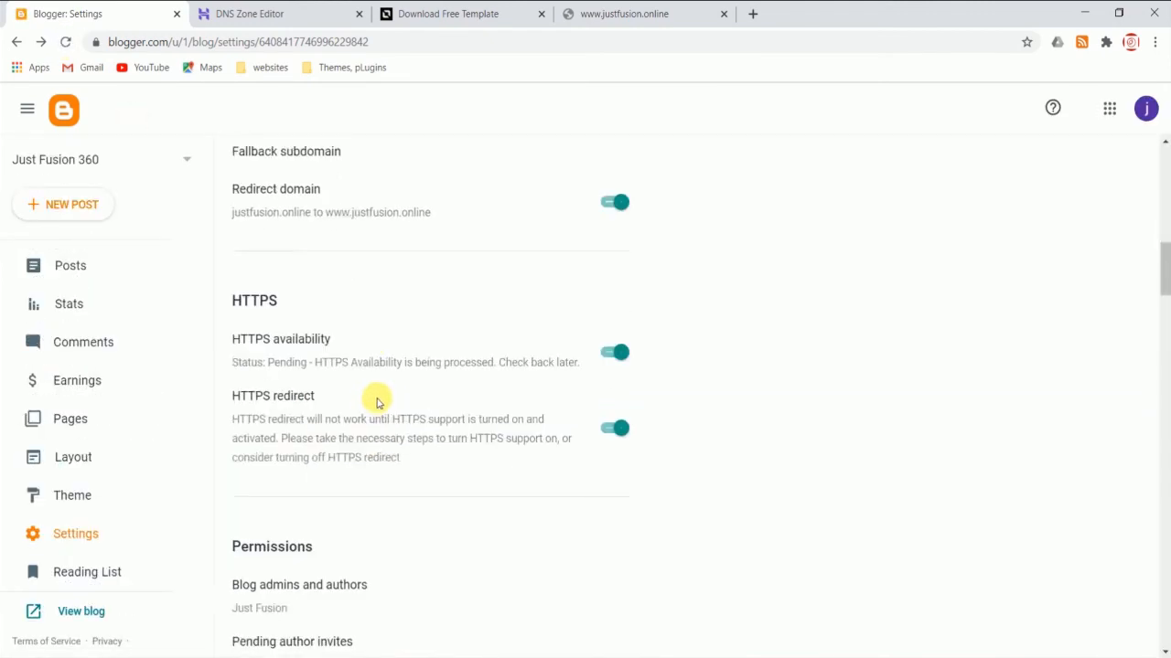
scroll(376, 403, down, 1)
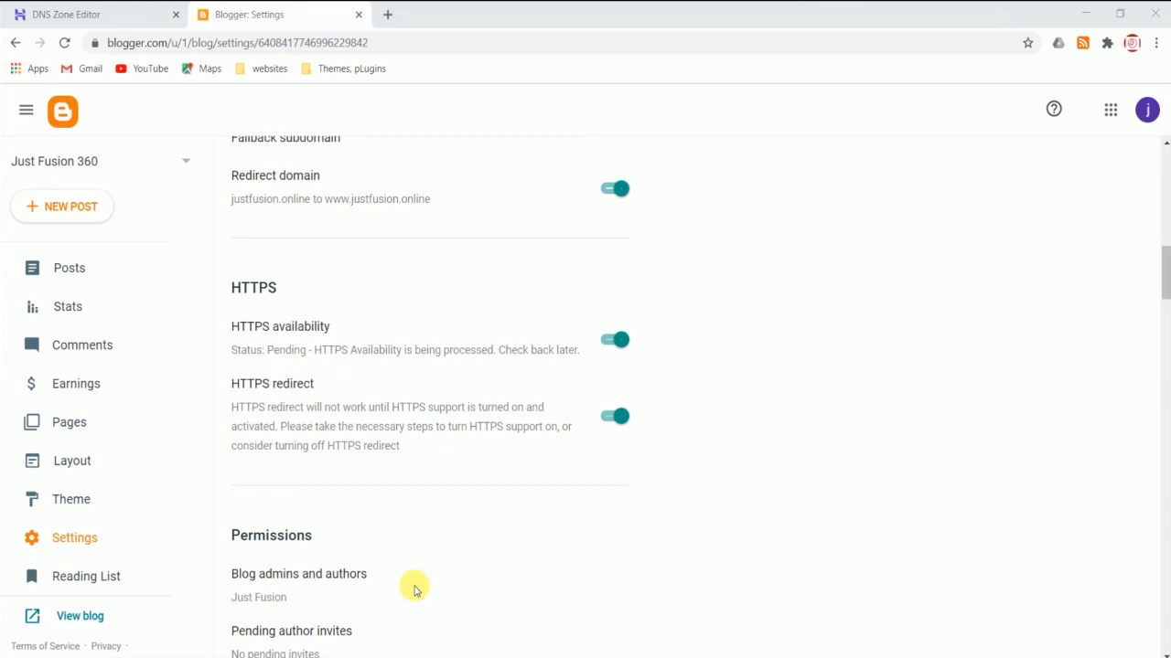
Refresh the blog settings once more and check the HTTPS availability and HTTPS redirect status
click(61, 41)
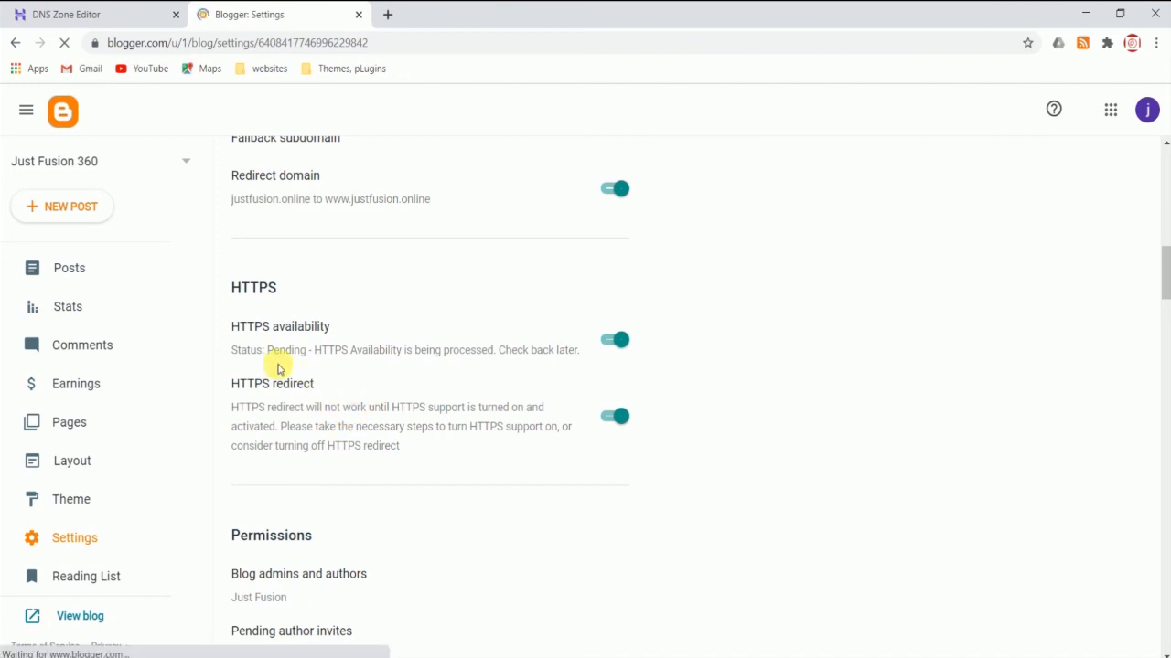
scroll(379, 351, down, 2)
scroll(375, 350, down, 6)
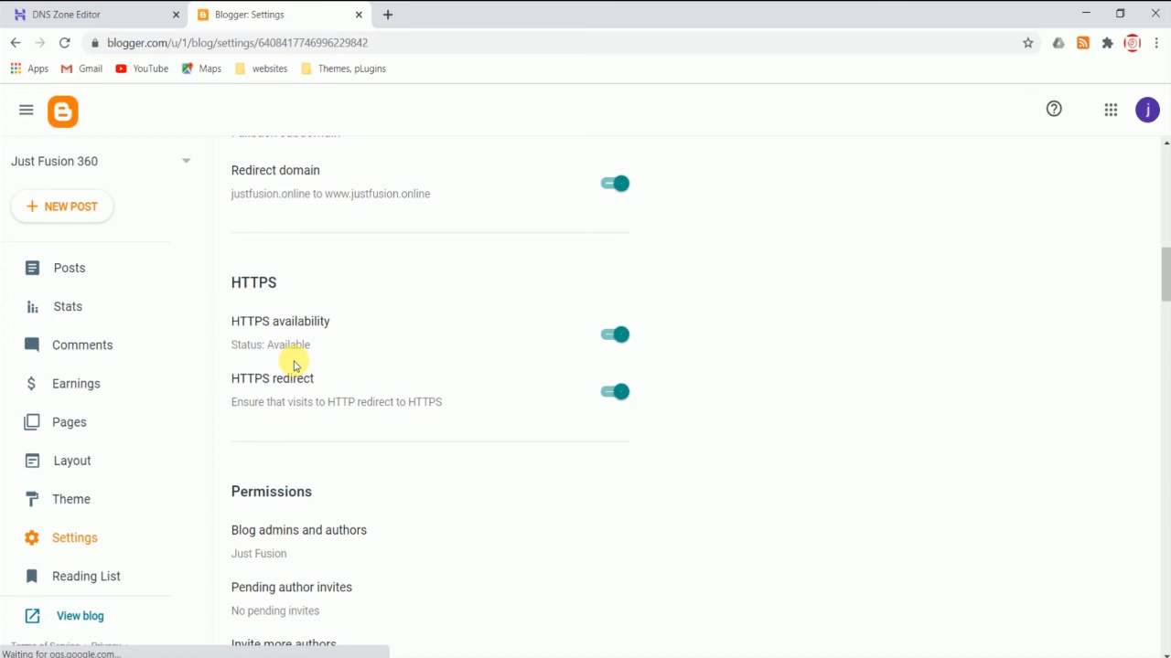
Load justfusion.online in a new browser tab and look over the blog's homepage
click(388, 15)
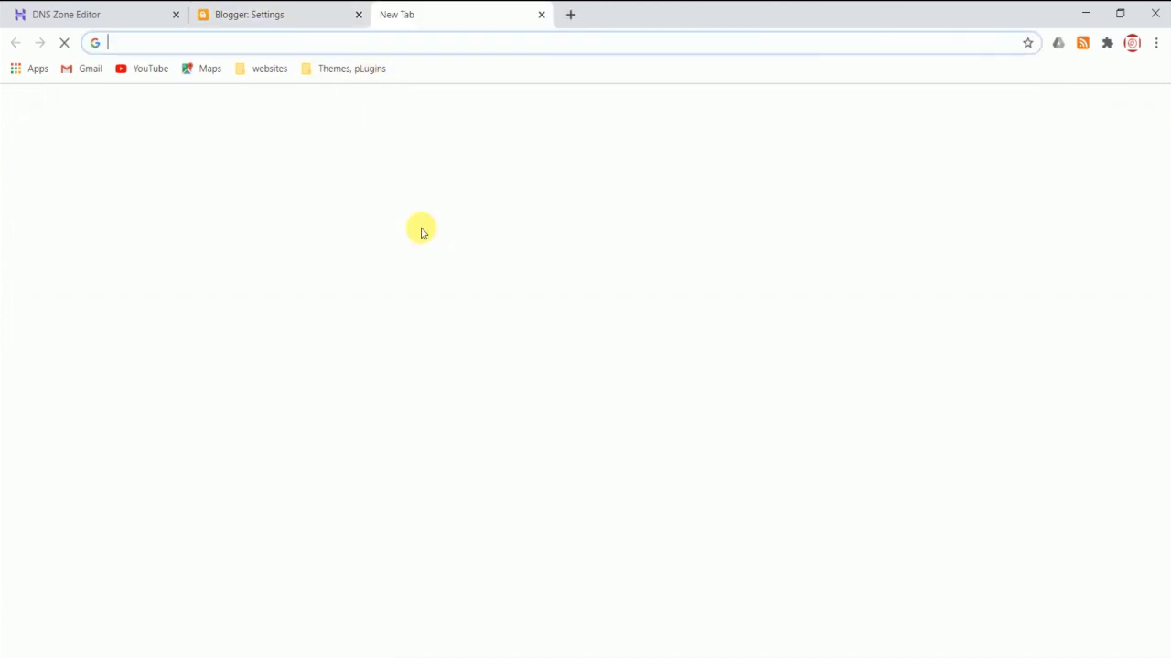
text(just)
key(End)
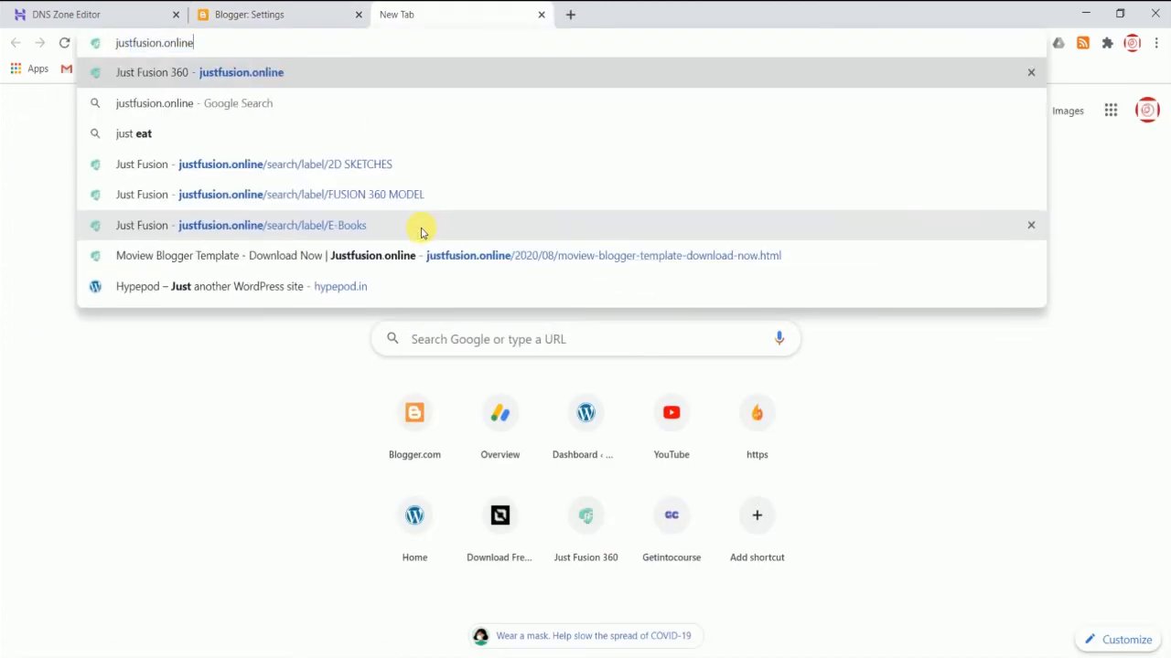
key(Return)
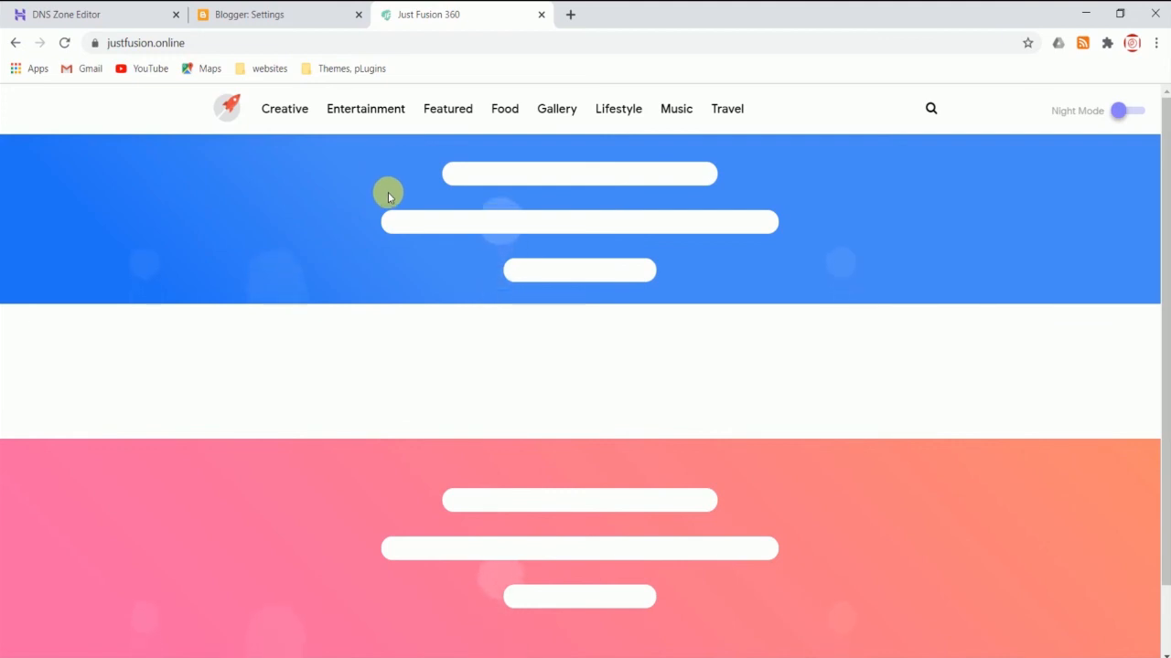
scroll(366, 389, down, 1)
scroll(406, 430, up, 1)
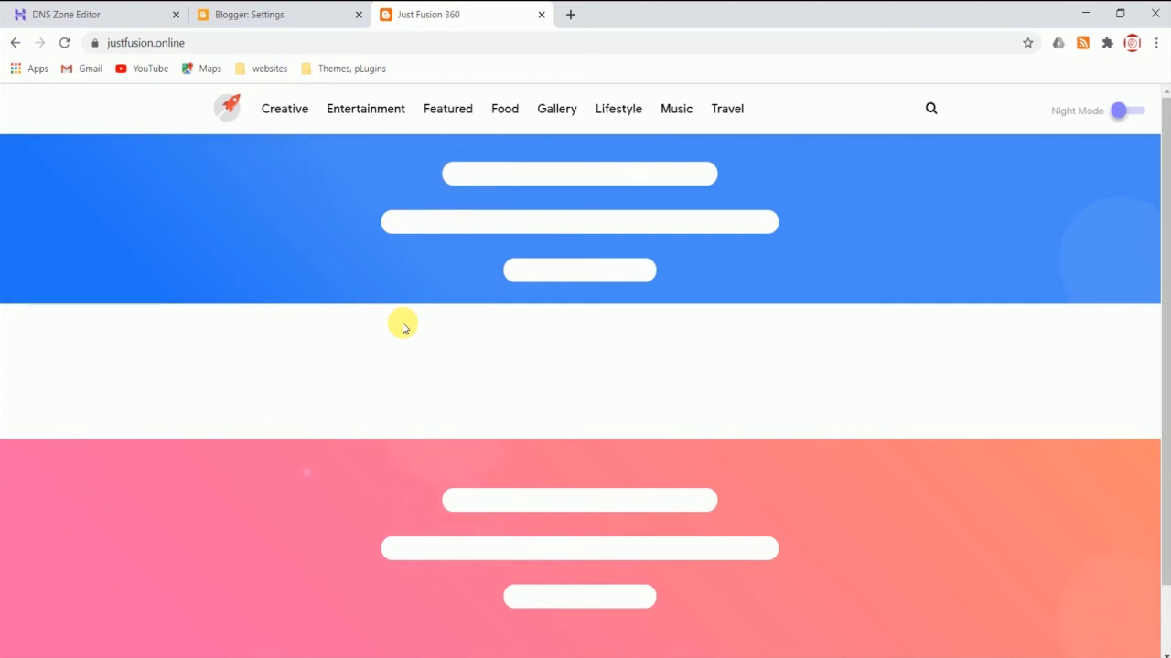
Compare the blog's HTTPS settings with the connection security information of the live justfusion.online site, ending back on the settings page
click(280, 11)
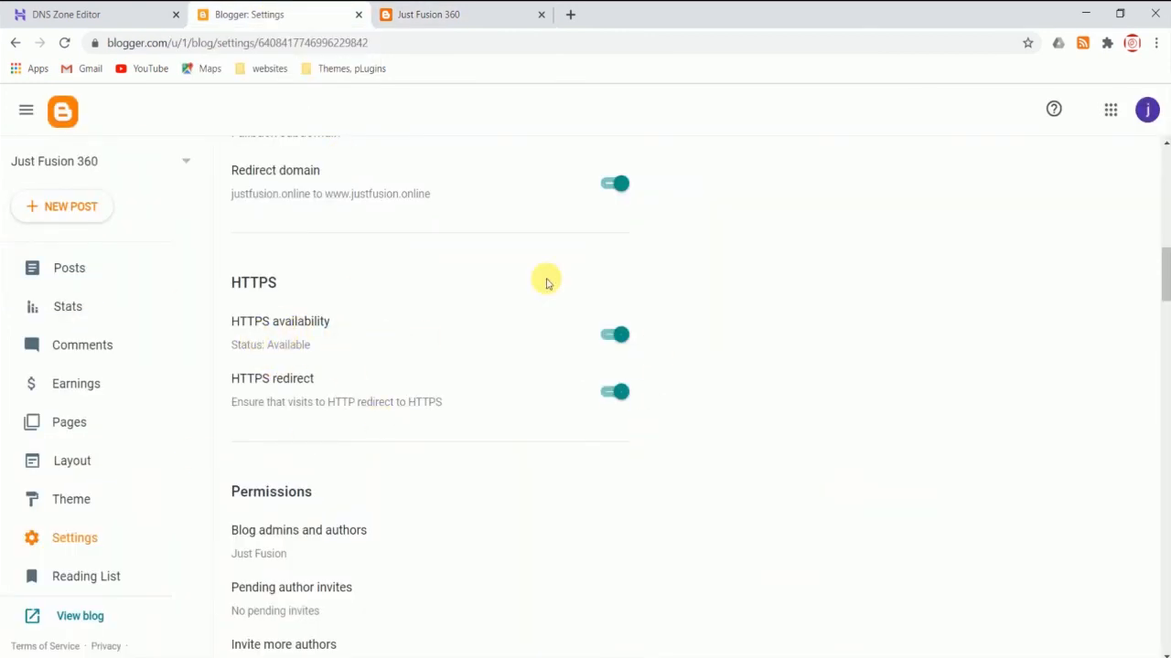
click(438, 11)
click(95, 44)
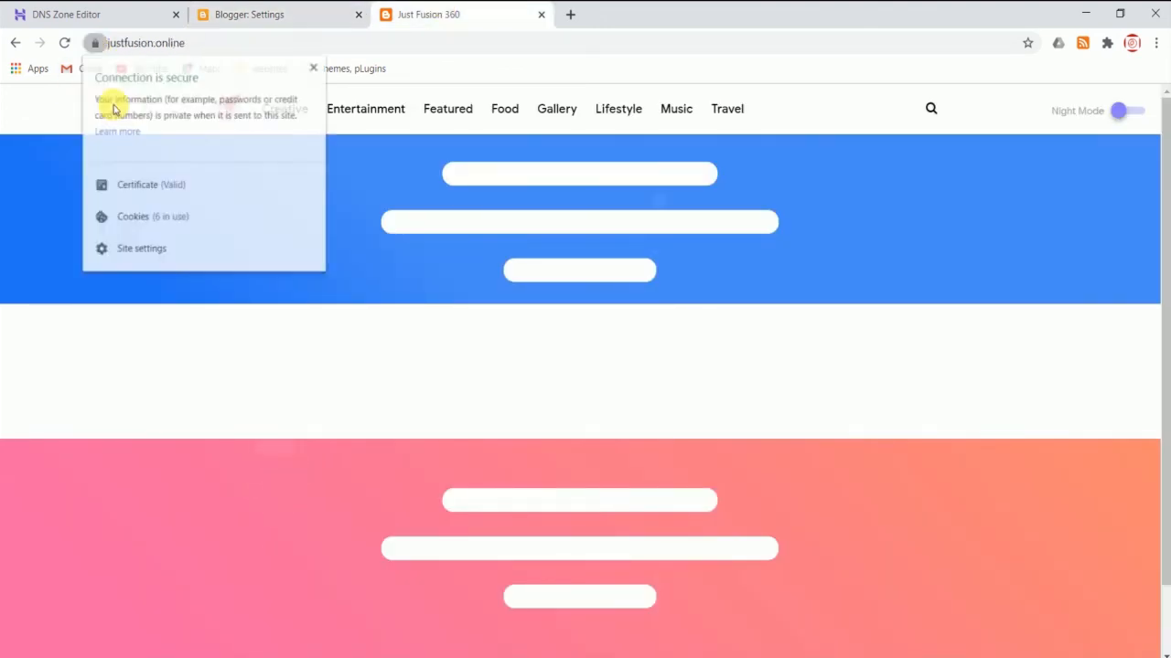
click(327, 12)
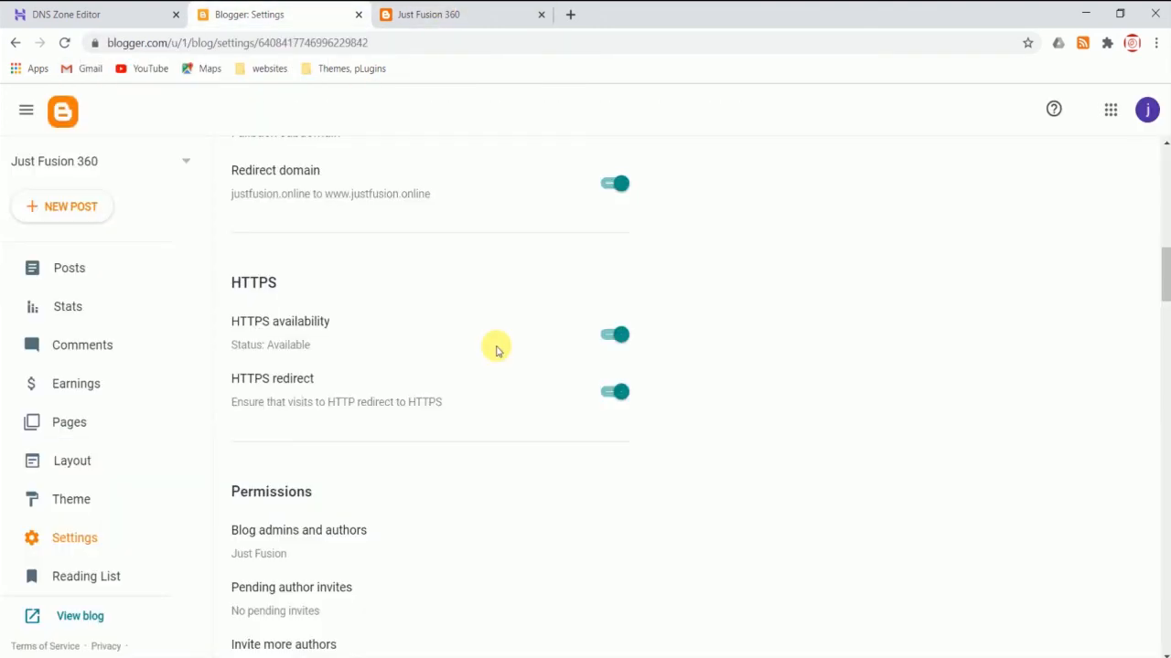